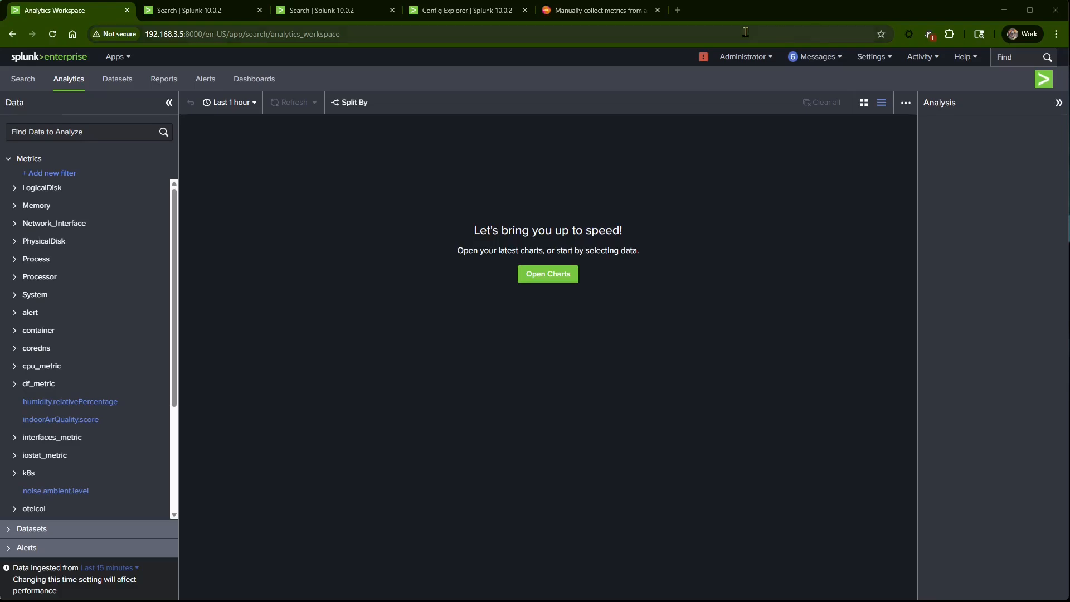
- Examine the documentation on manually collecting Windows host metrics, down to the stanzas of the example inputs.conf file
{"action": "left_click", "coordinate": [596, 10]}
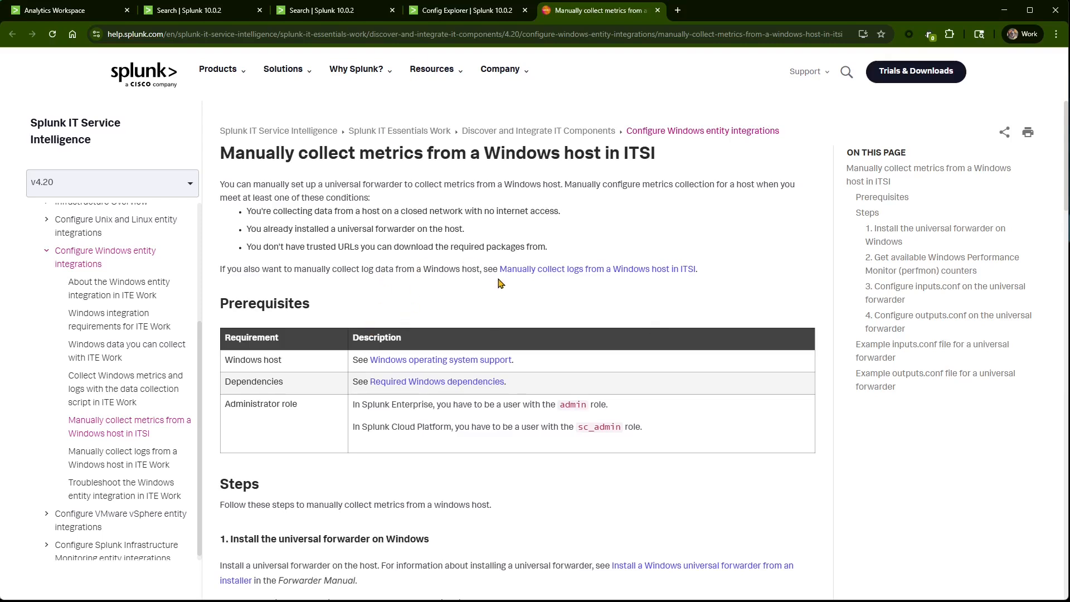
{"action": "scroll", "coordinate": [500, 283], "scroll_direction": "down", "scroll_amount": 10}
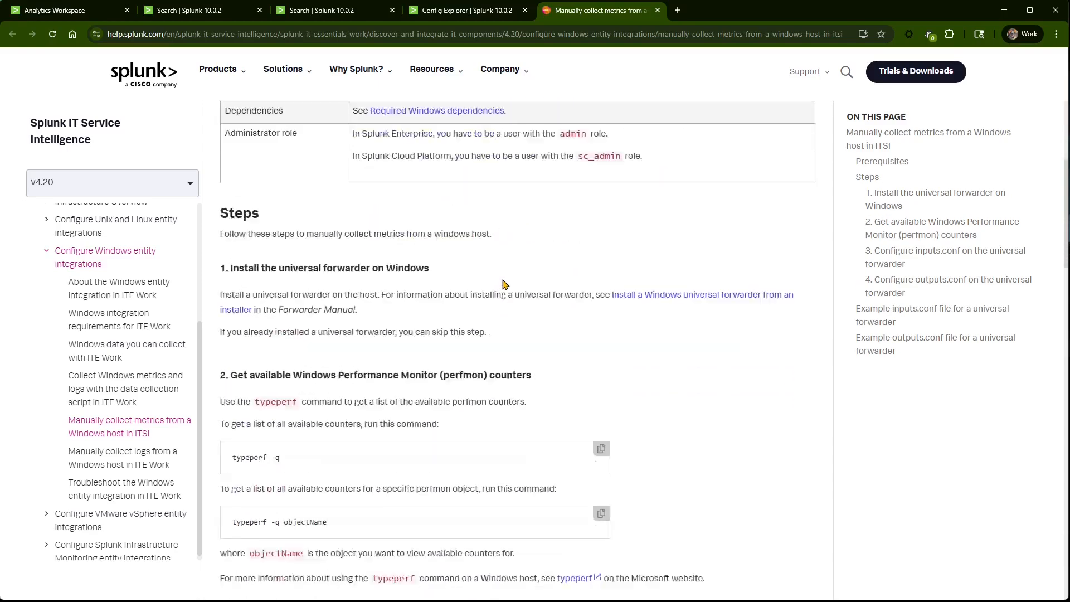
{"action": "scroll", "coordinate": [505, 285], "scroll_direction": "down", "scroll_amount": 10}
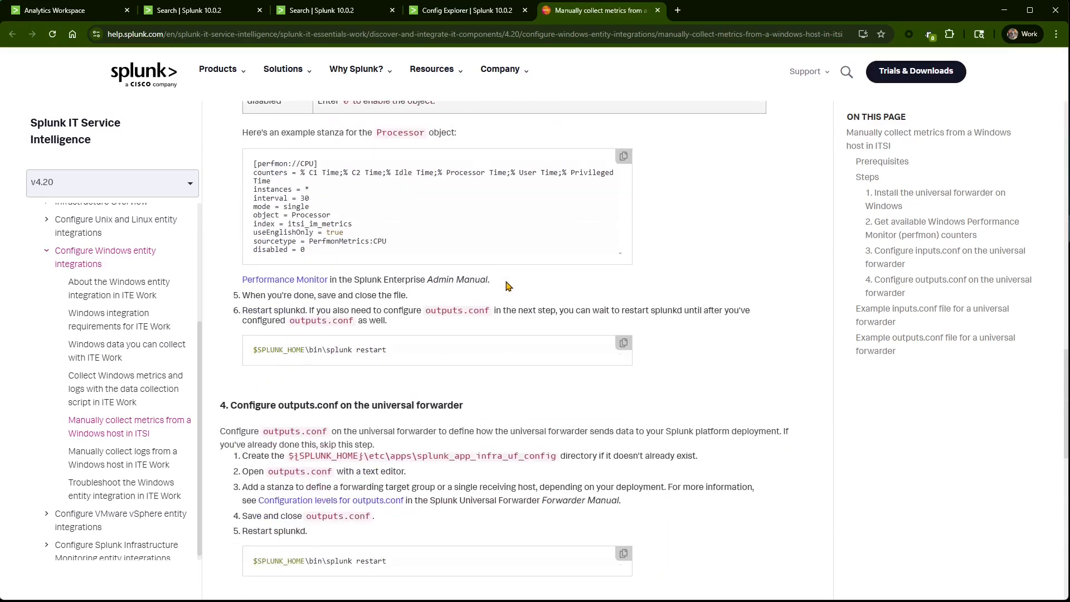
{"action": "scroll", "coordinate": [508, 285], "scroll_direction": "down", "scroll_amount": 3}
{"action": "scroll", "coordinate": [508, 286], "scroll_direction": "down", "scroll_amount": 3}
{"action": "scroll", "coordinate": [699, 313], "scroll_direction": "down", "scroll_amount": 4}
{"action": "scroll", "coordinate": [691, 306], "scroll_direction": "up", "scroll_amount": 6}
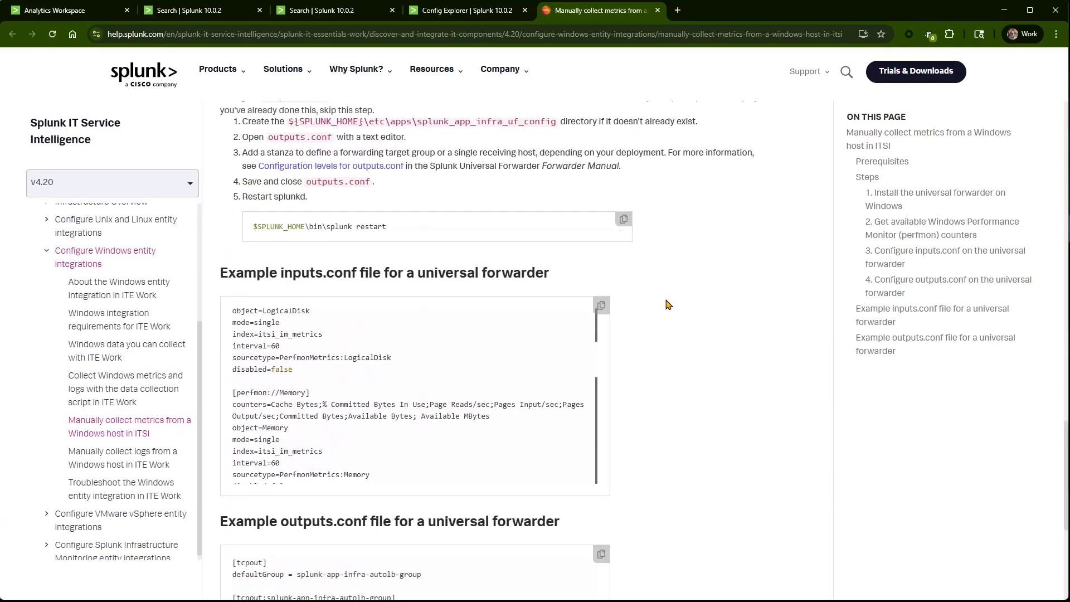
{"action": "scroll", "coordinate": [435, 368], "scroll_direction": "down", "scroll_amount": 2}
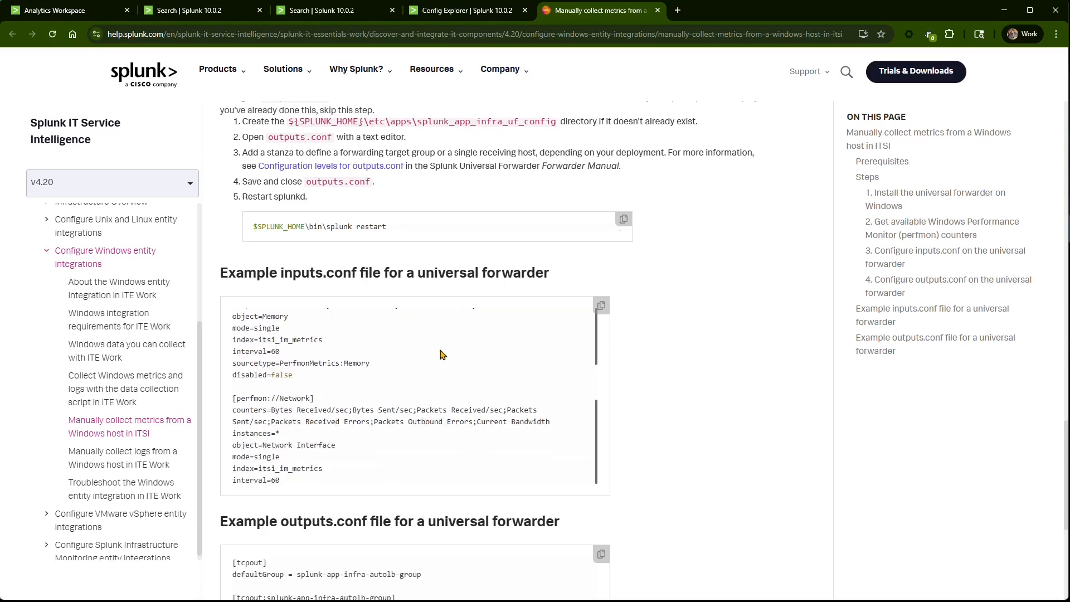
{"action": "scroll", "coordinate": [443, 352], "scroll_direction": "down", "scroll_amount": 2}
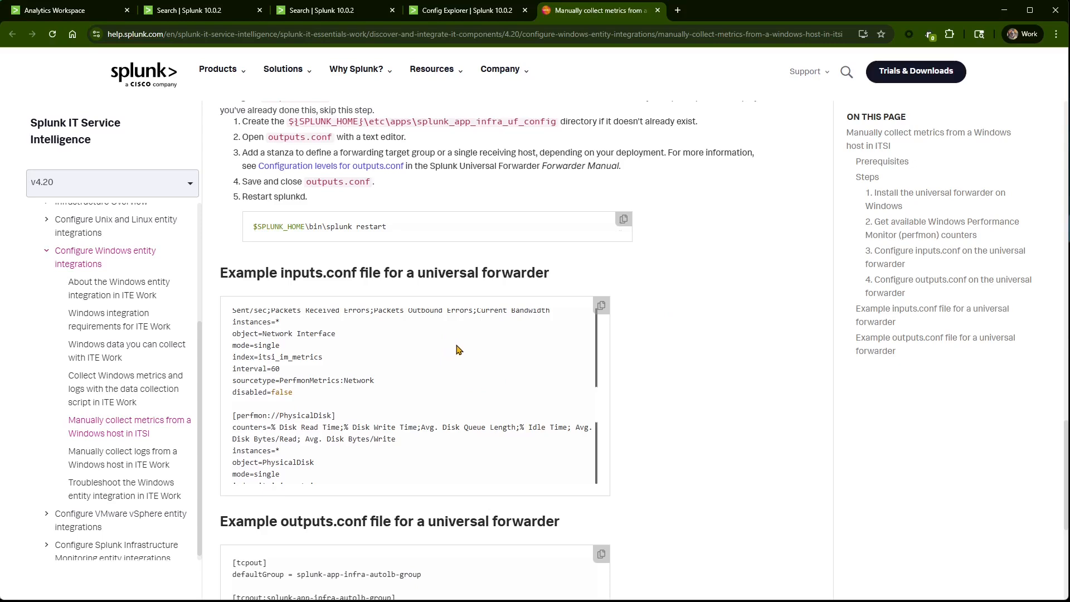
{"action": "scroll", "coordinate": [457, 350], "scroll_direction": "down", "scroll_amount": 2}
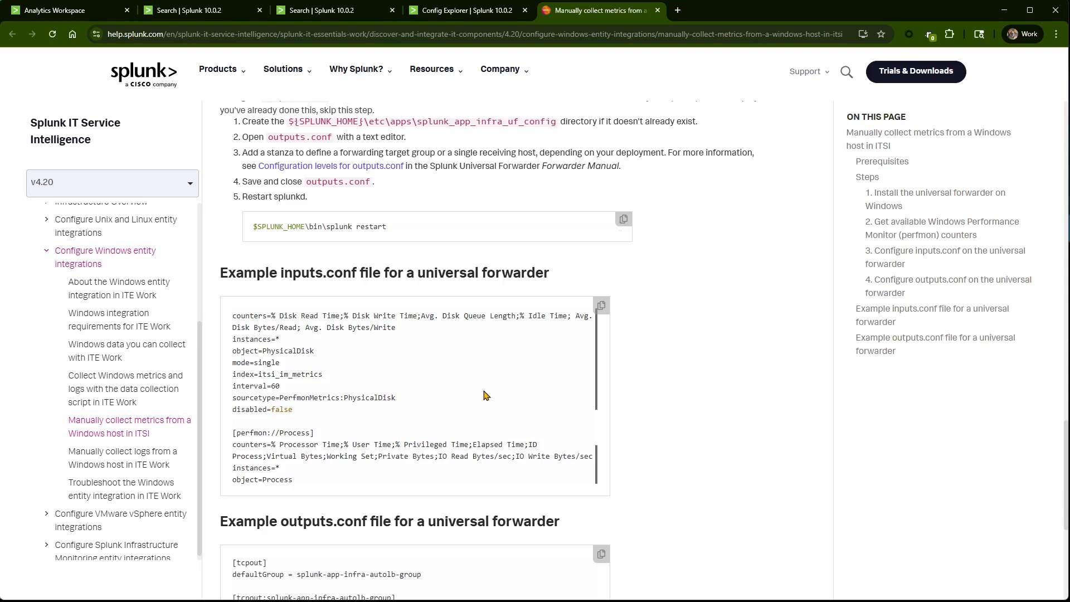
- Examine the counters of the perfmon://Process stanza and the following System stanza in the example inputs.conf file
{"action": "scroll", "coordinate": [485, 394], "scroll_direction": "down", "scroll_amount": 1}
{"action": "left_click_drag", "start_coordinate": [230, 377], "coordinate": [315, 393]}
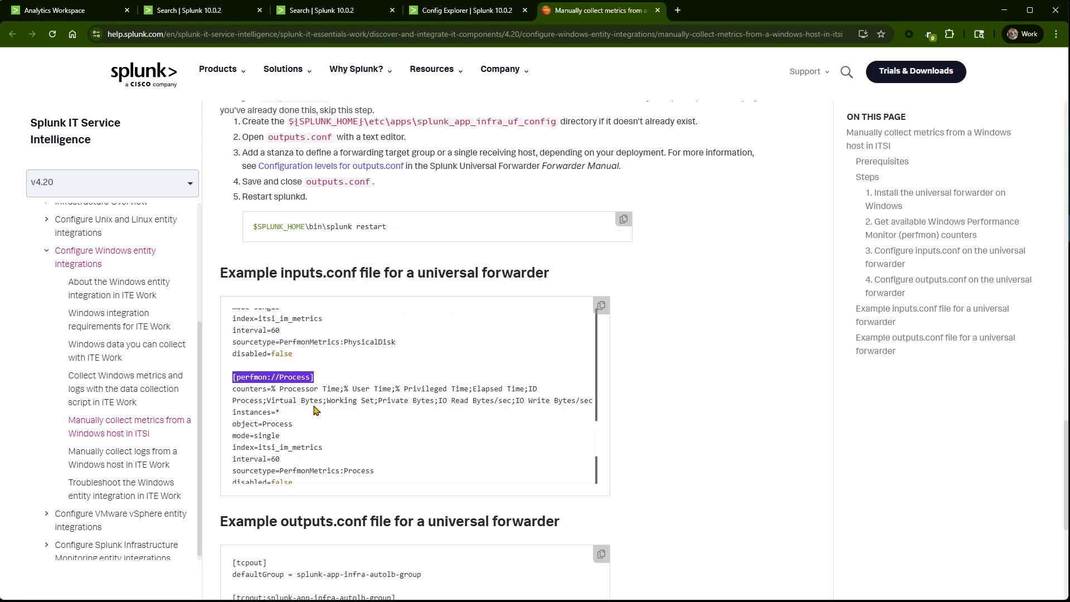
{"action": "left_click_drag", "start_coordinate": [271, 389], "coordinate": [602, 404]}
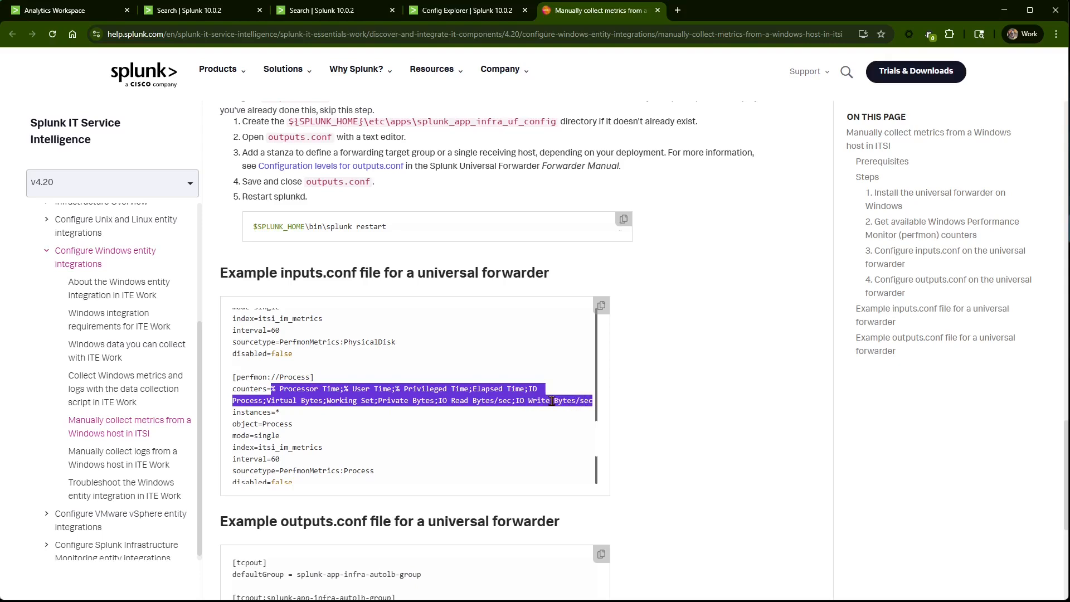
{"action": "left_click", "coordinate": [564, 384]}
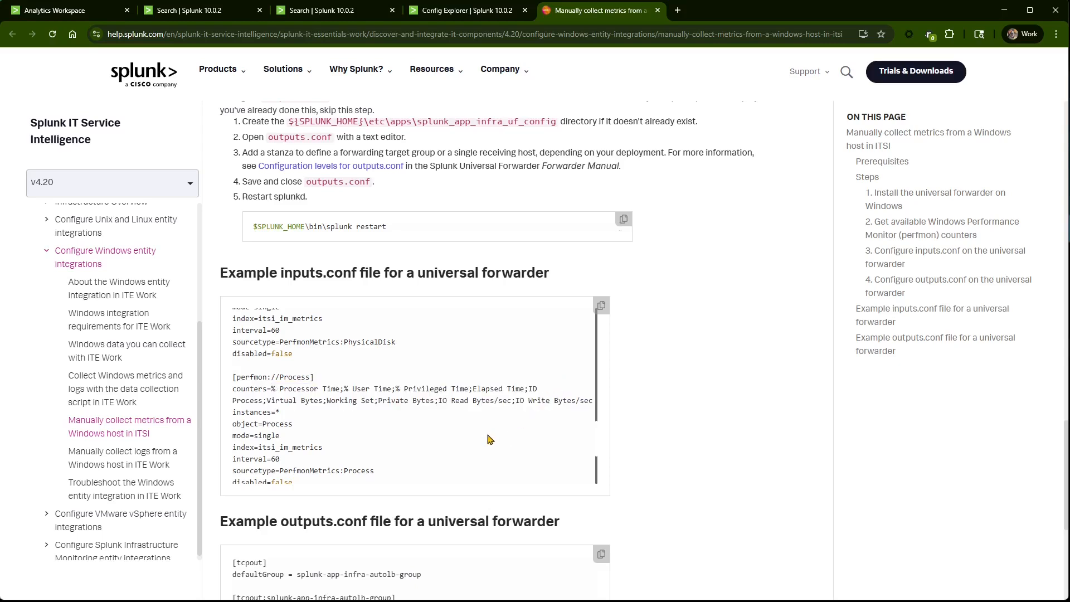
{"action": "scroll", "coordinate": [495, 432], "scroll_direction": "down", "scroll_amount": 1}
{"action": "scroll", "coordinate": [496, 432], "scroll_direction": "down", "scroll_amount": 2}
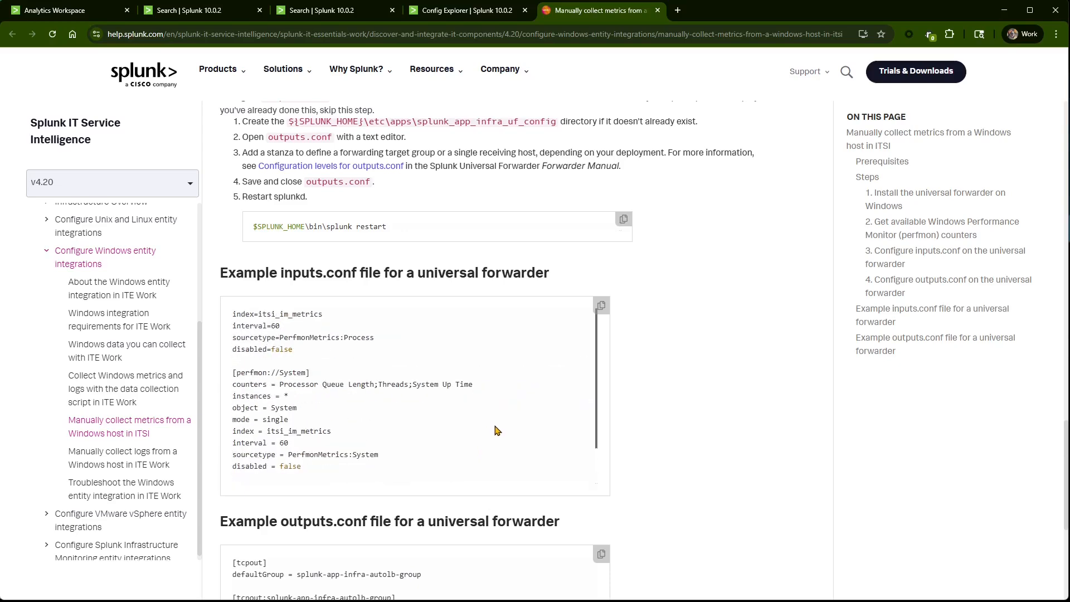
{"action": "scroll", "coordinate": [494, 435], "scroll_direction": "up", "scroll_amount": 5}
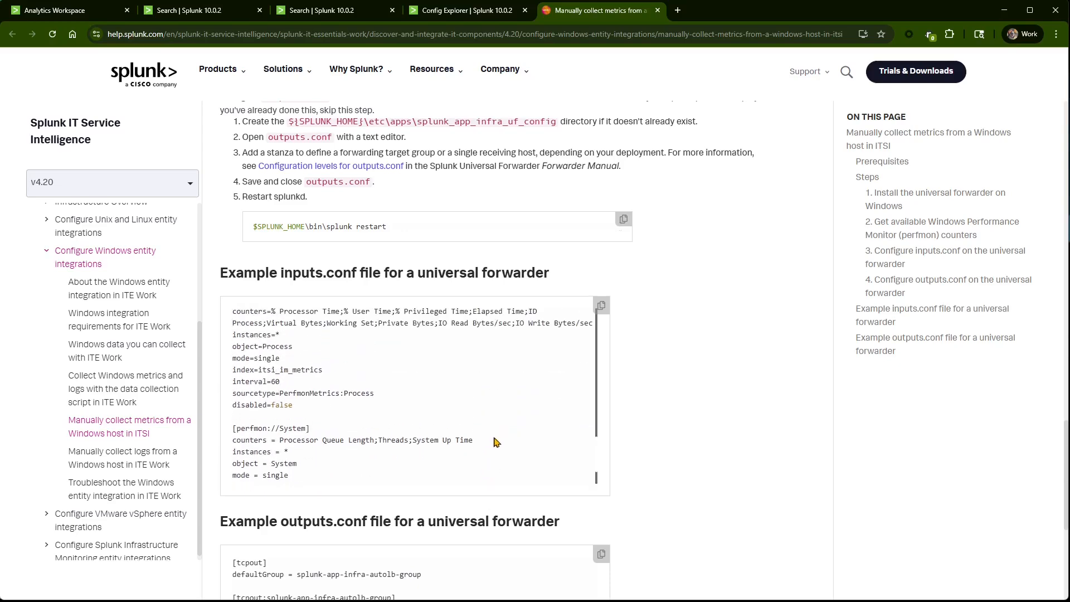
{"action": "scroll", "coordinate": [498, 438], "scroll_direction": "down", "scroll_amount": 3}
- Return to Splunk and open the analytics workspace of the Search & Reporting app
{"action": "left_click", "coordinate": [96, 13]}
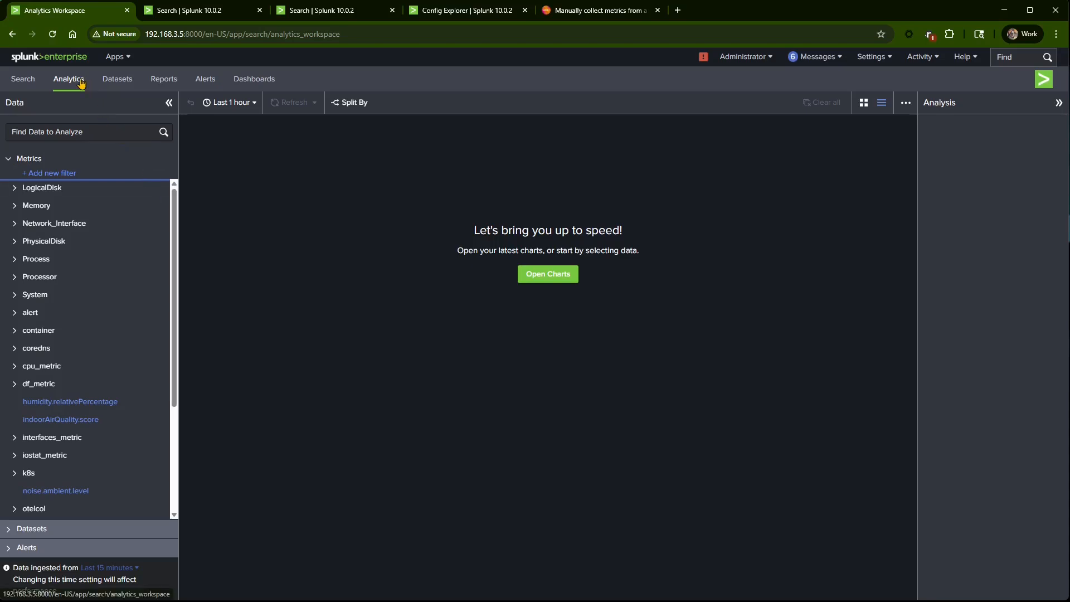
{"action": "left_click", "coordinate": [117, 57]}
{"action": "left_click", "coordinate": [111, 97]}
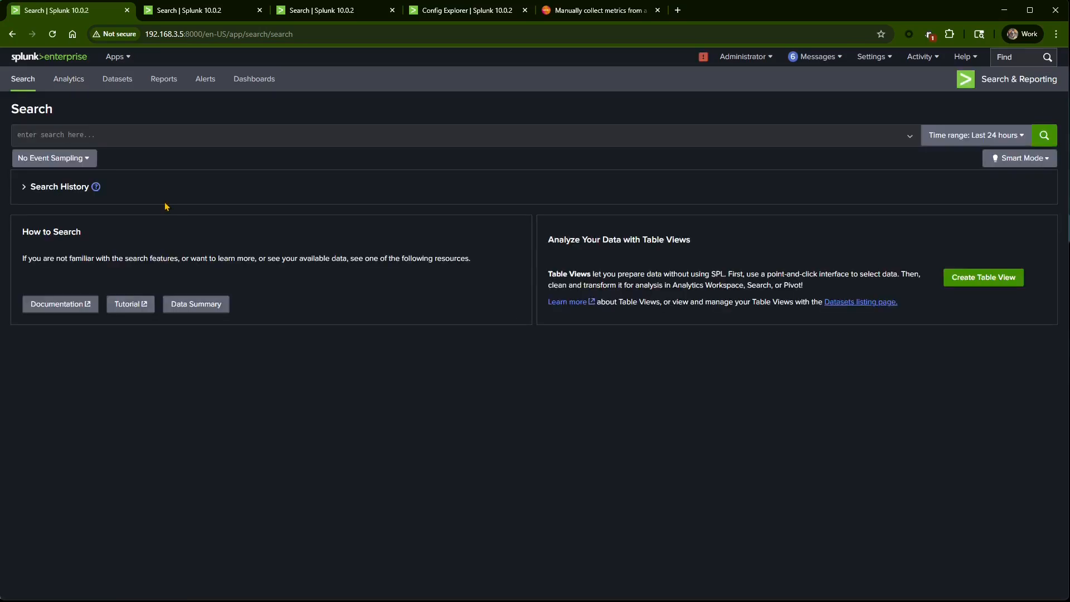
{"action": "left_click", "coordinate": [72, 79]}
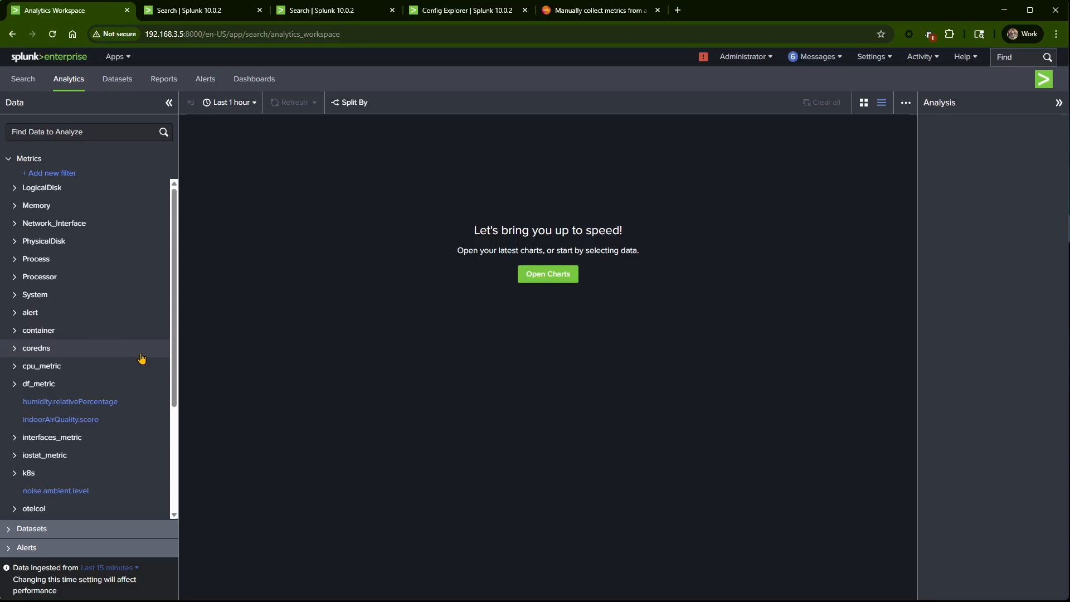
- Filter the metrics by the host dimension with the value anna-desktop and apply the filter
{"action": "left_click", "coordinate": [57, 176]}
{"action": "left_click", "coordinate": [106, 281]}
{"action": "scroll", "coordinate": [65, 438], "scroll_direction": "down", "scroll_amount": 5}
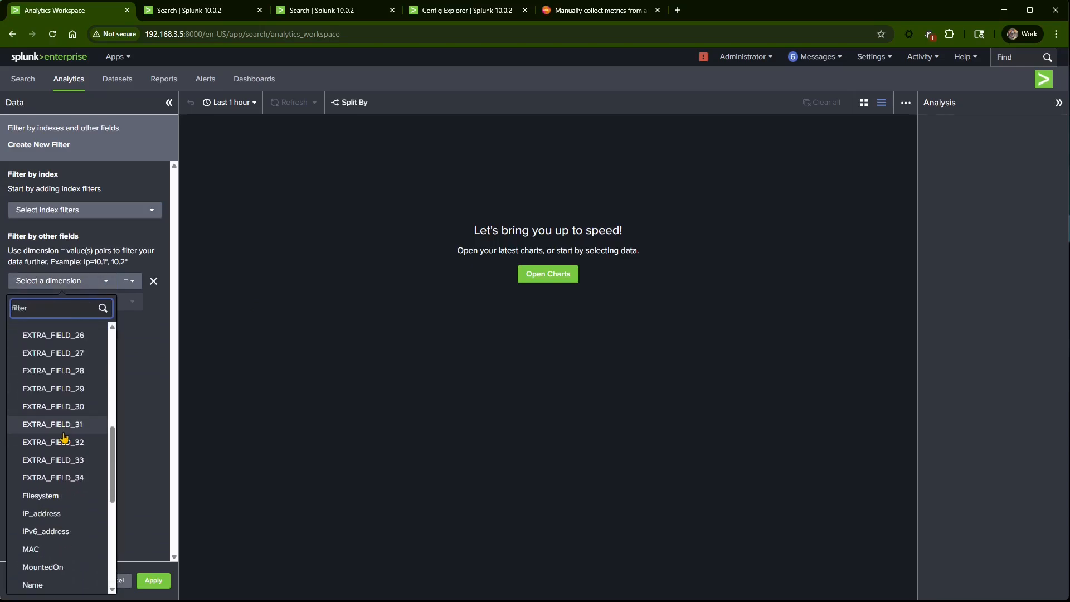
{"action": "scroll", "coordinate": [64, 438], "scroll_direction": "down", "scroll_amount": 4}
{"action": "scroll", "coordinate": [71, 435], "scroll_direction": "up", "scroll_amount": 2}
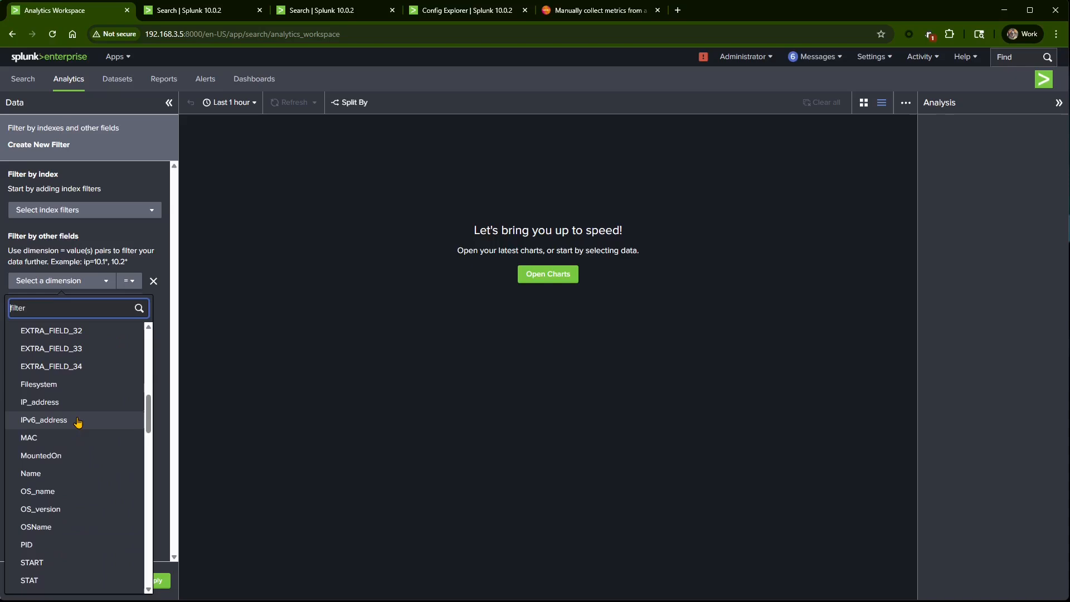
{"action": "scroll", "coordinate": [79, 422], "scroll_direction": "up", "scroll_amount": 8}
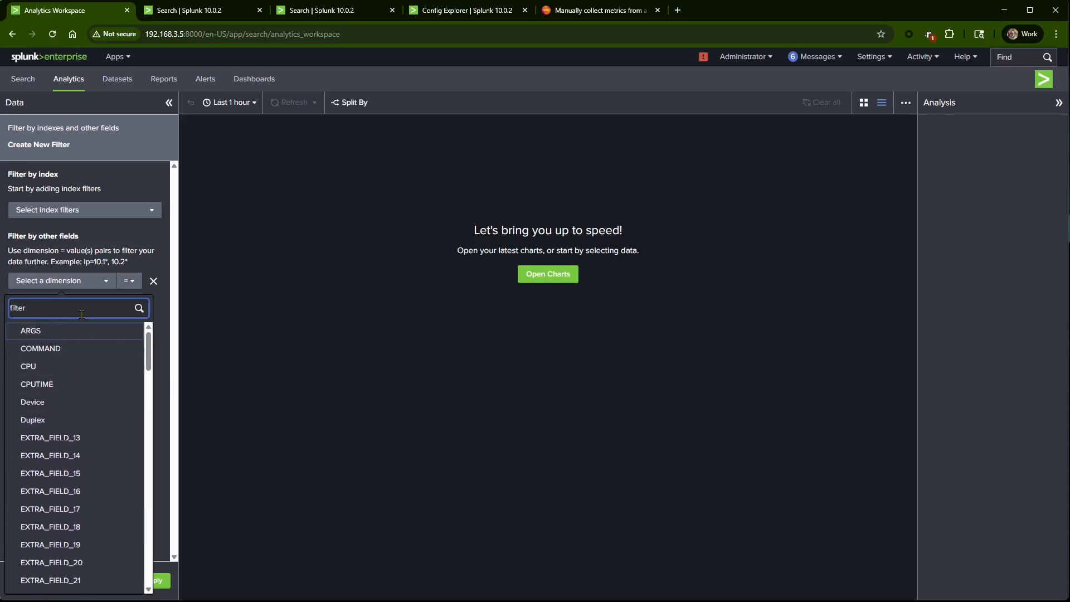
{"action": "type", "text": "host"}
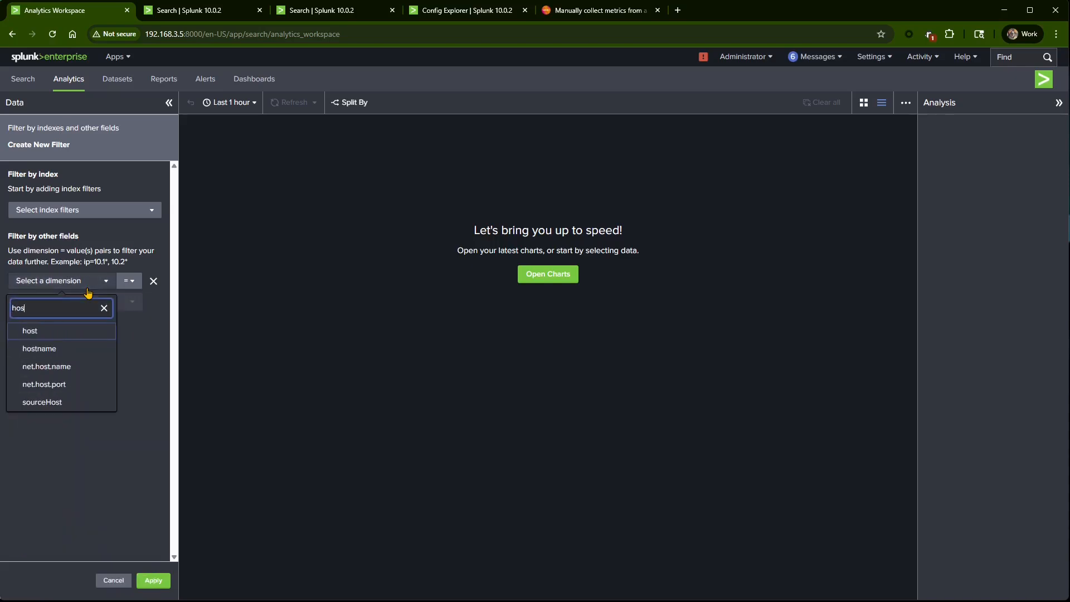
{"action": "left_click", "coordinate": [59, 336]}
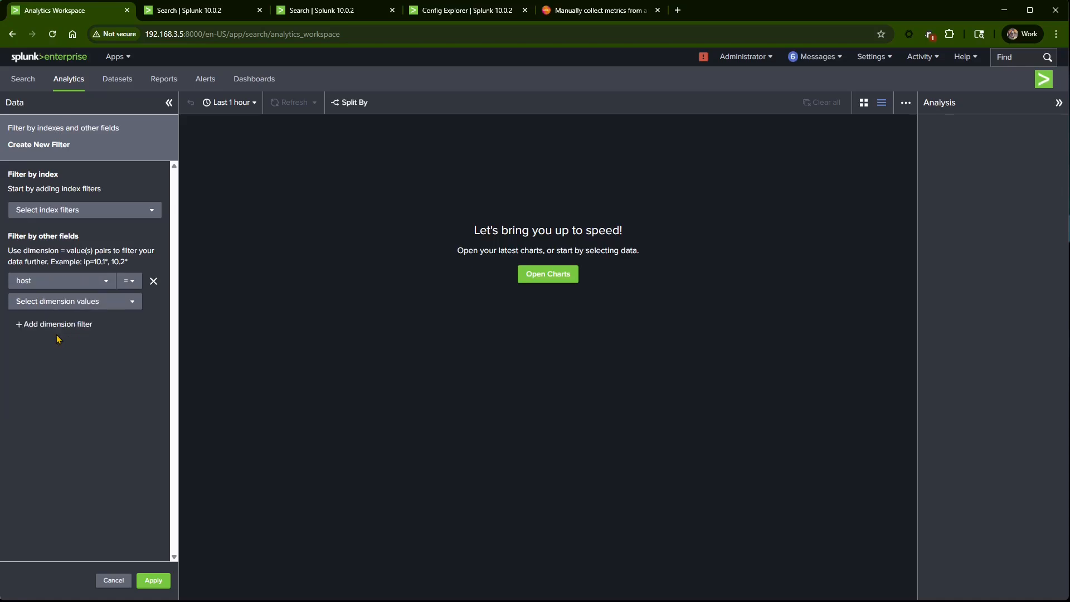
{"action": "left_click", "coordinate": [108, 302]}
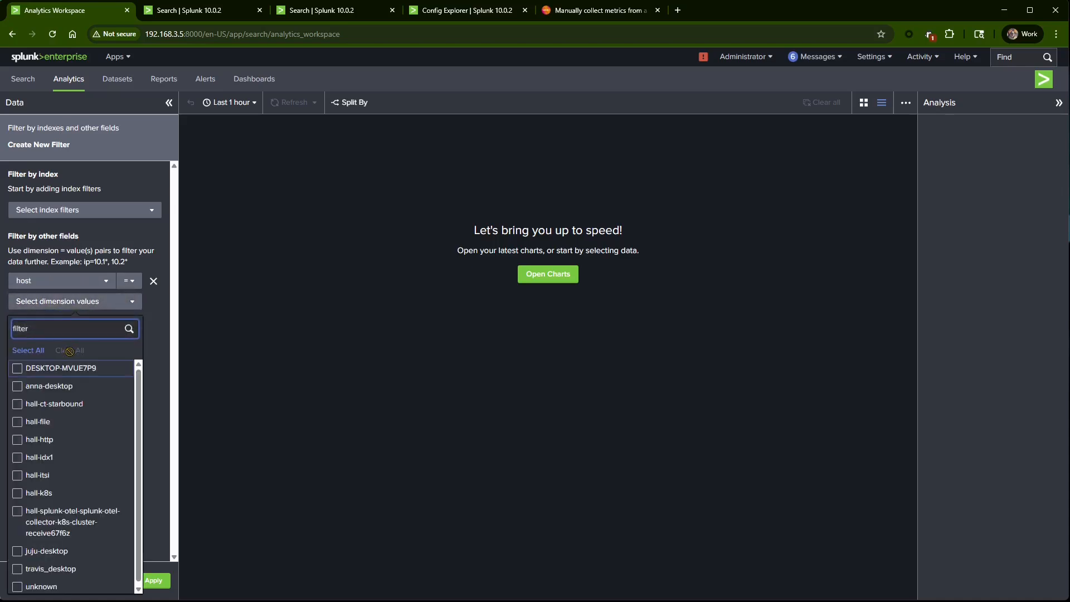
{"action": "left_click", "coordinate": [48, 389]}
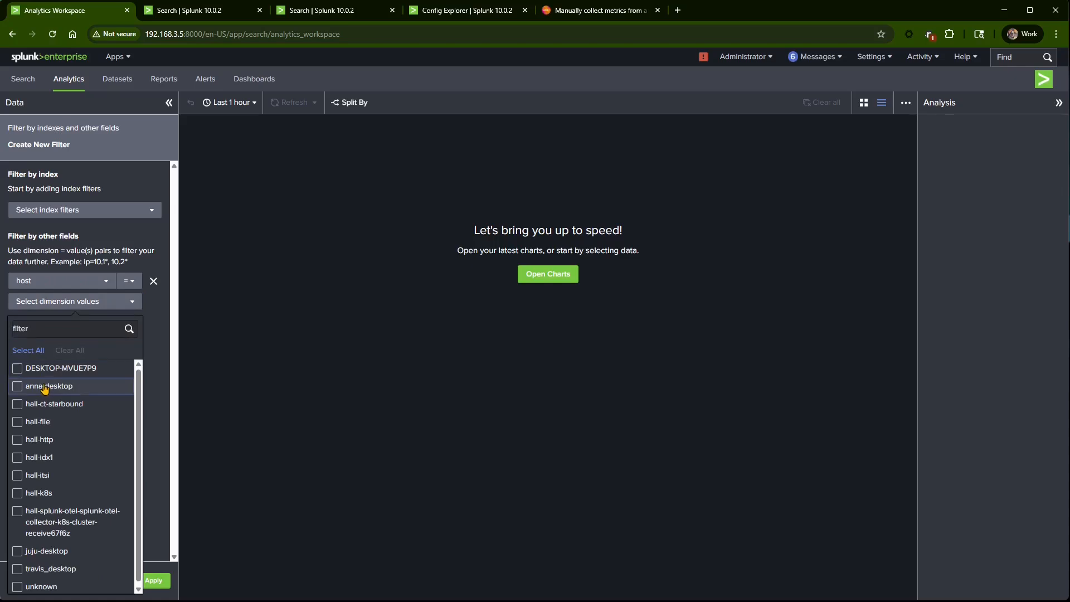
{"action": "left_click", "coordinate": [154, 581]}
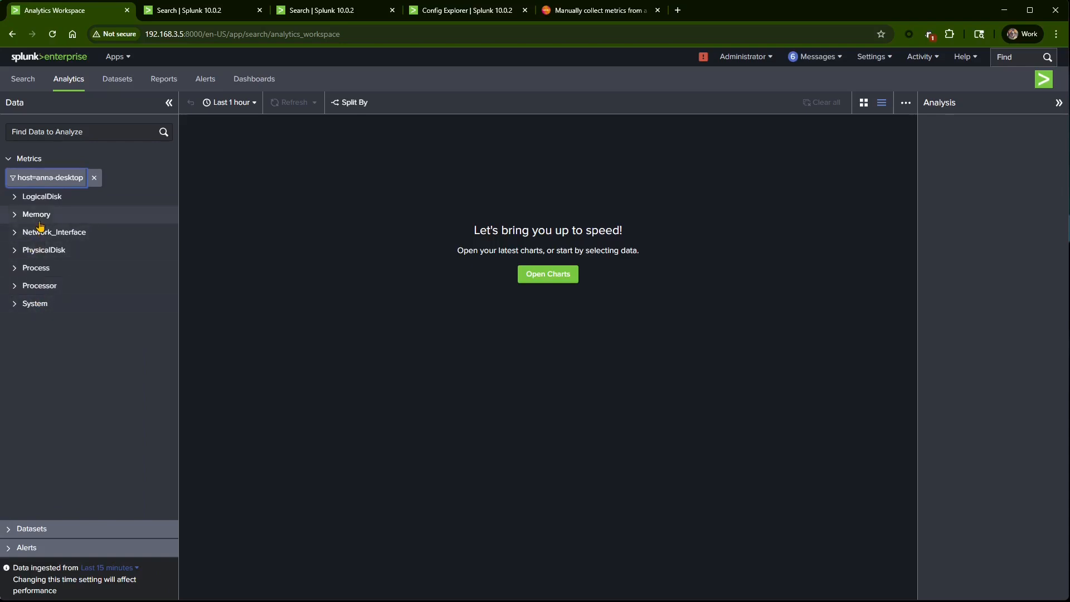
- Look through the Memory metrics and chart the Working_Set metric from the Process group
{"action": "left_click", "coordinate": [17, 216]}
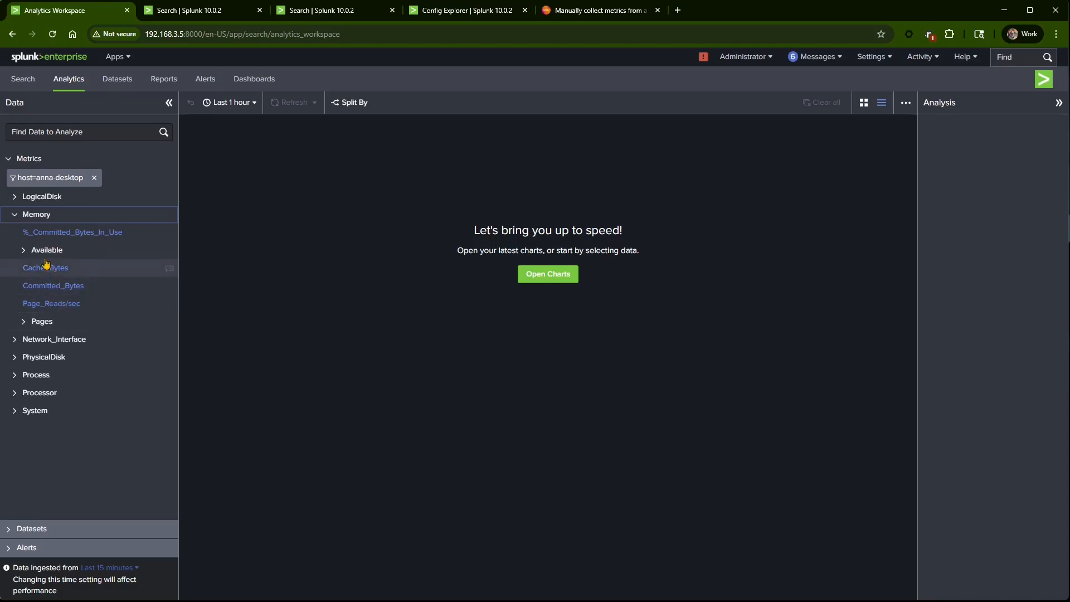
{"action": "left_click", "coordinate": [17, 215]}
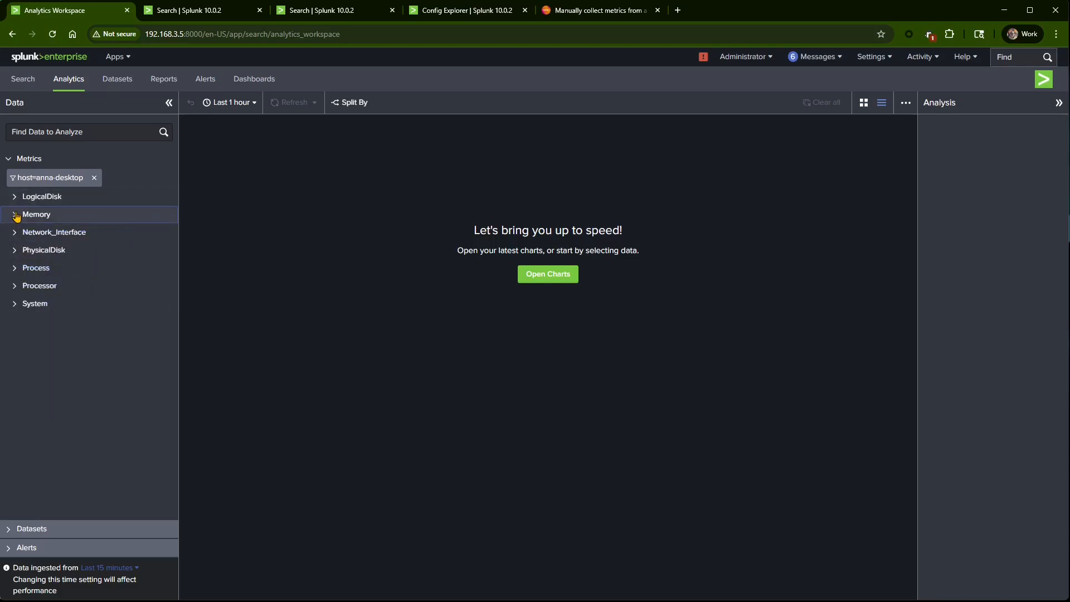
{"action": "left_click", "coordinate": [15, 269]}
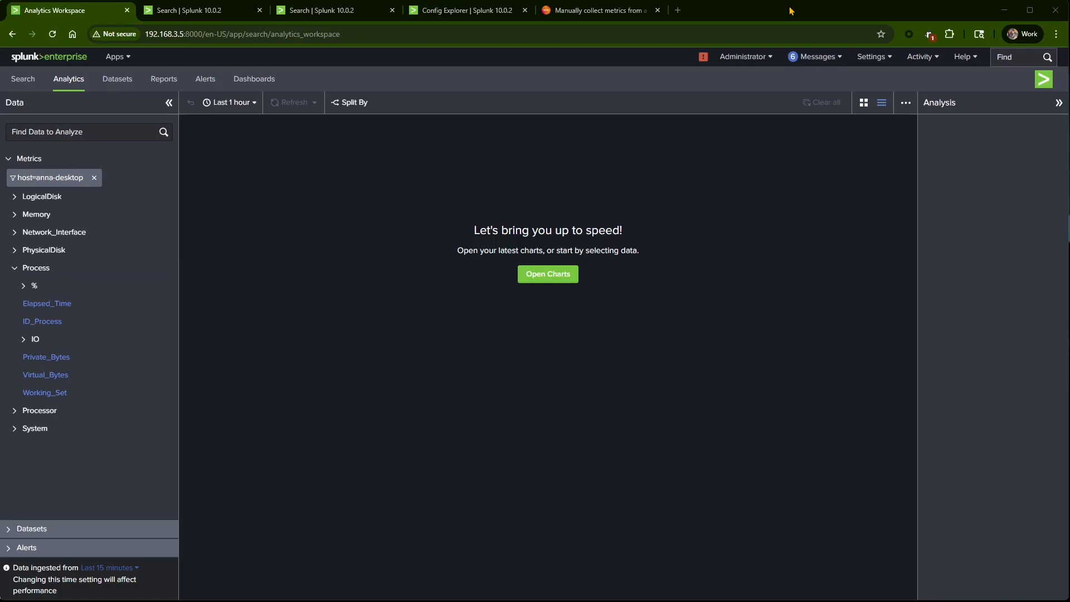
{"action": "left_click", "coordinate": [39, 395]}
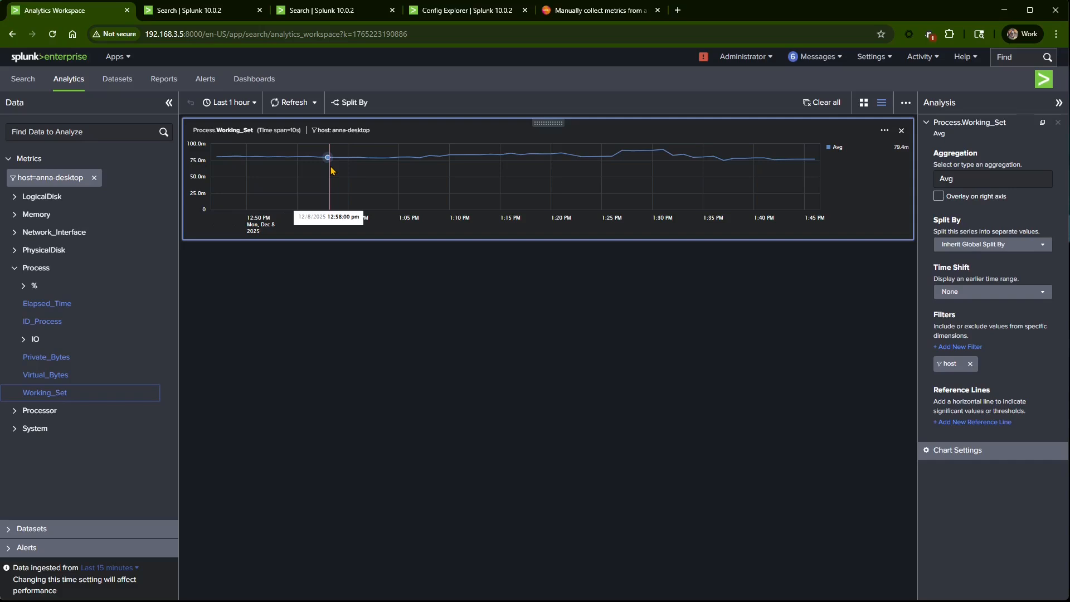
- Review the Working_Set chart's available actions and the prepared mstats search on Process.Virtual_Bytes, including its MB conversion
{"action": "left_click", "coordinate": [221, 15]}
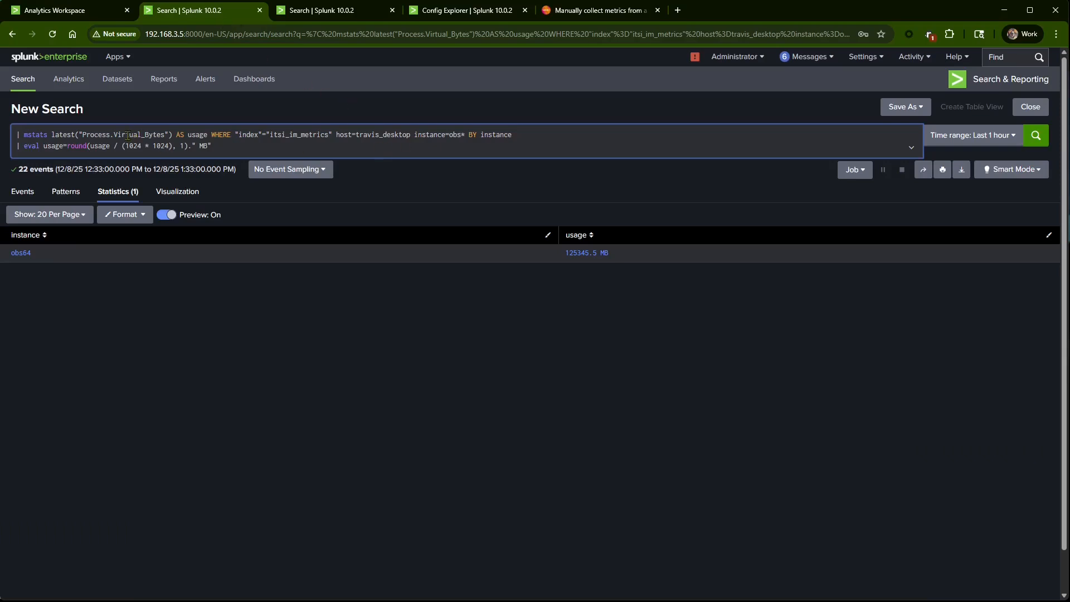
{"action": "left_click", "coordinate": [90, 12]}
{"action": "left_click", "coordinate": [885, 130]}
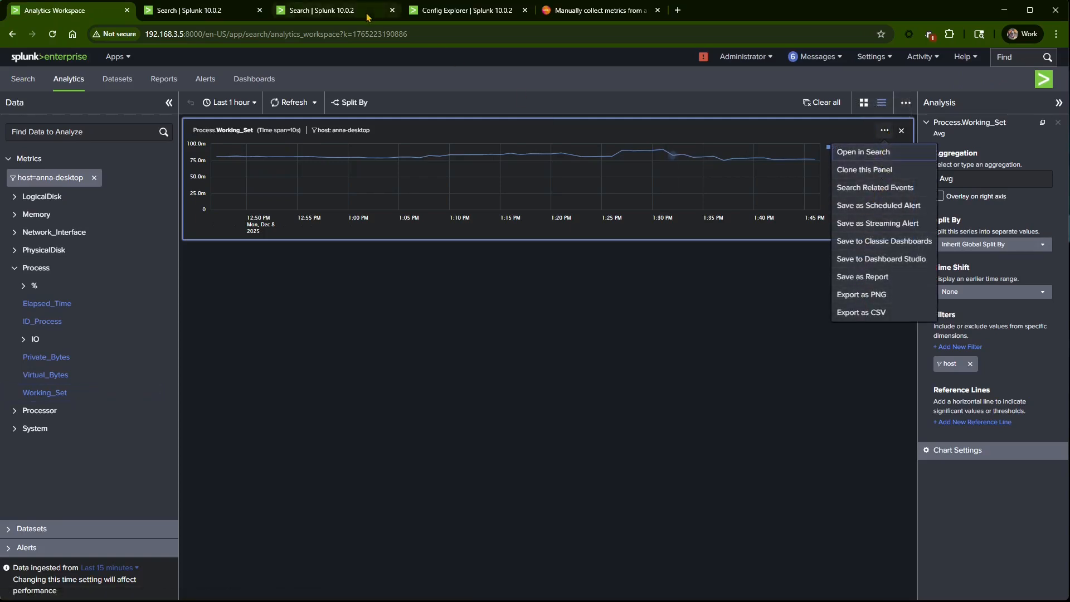
{"action": "left_click", "coordinate": [228, 13]}
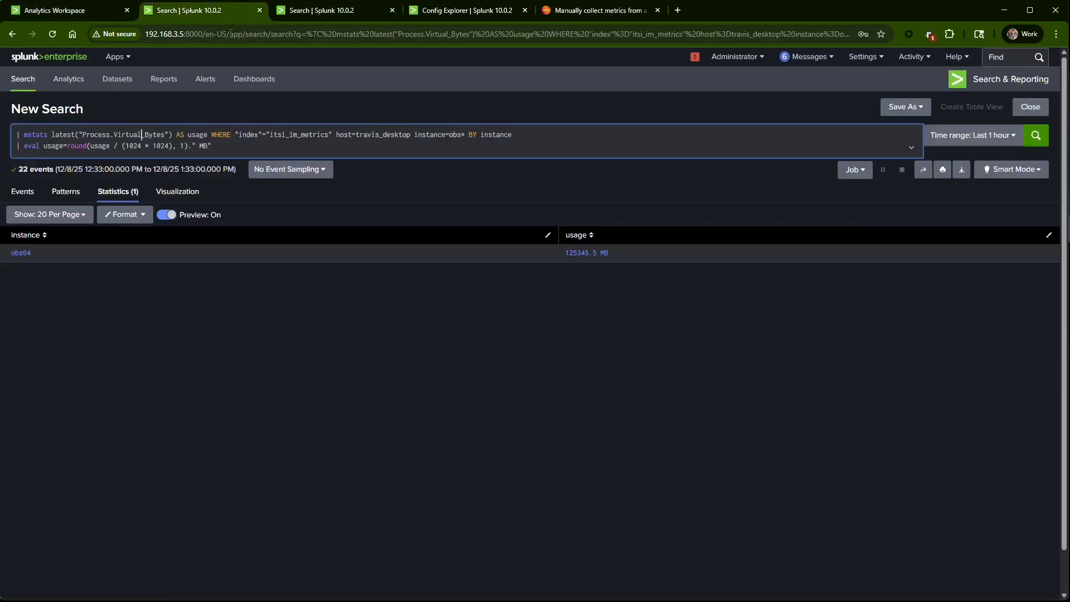
{"action": "double_click", "coordinate": [204, 145]}
- Examine the Virtual Bytes, Working Set and Private Bytes counters in the example inputs.conf, plus the host and instance filters in the mstats search
{"action": "left_click", "coordinate": [596, 10]}
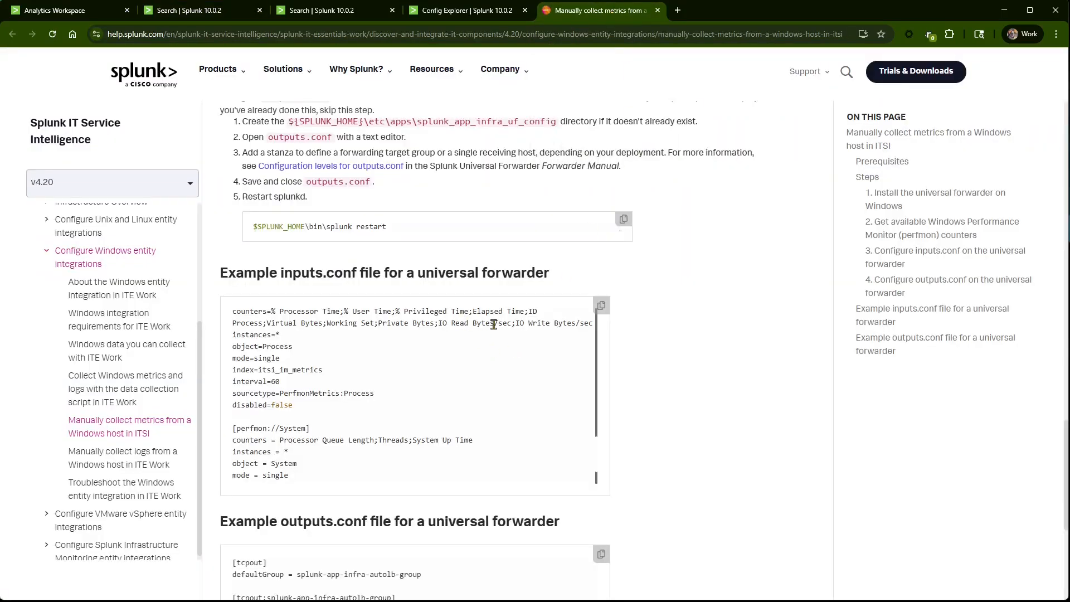
{"action": "left_click_drag", "start_coordinate": [430, 323], "coordinate": [266, 325]}
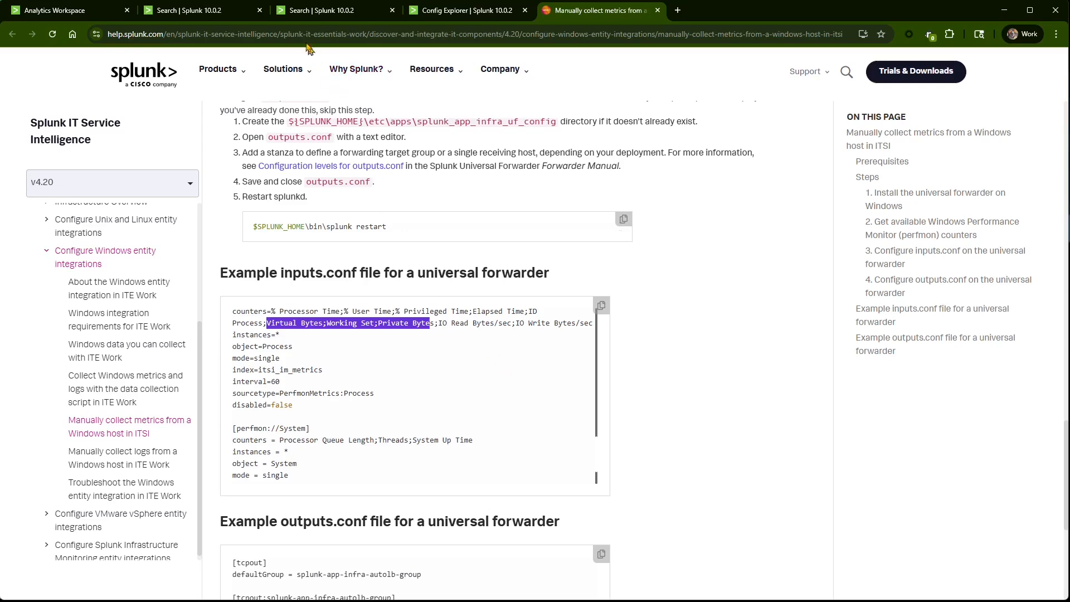
{"action": "left_click", "coordinate": [211, 13]}
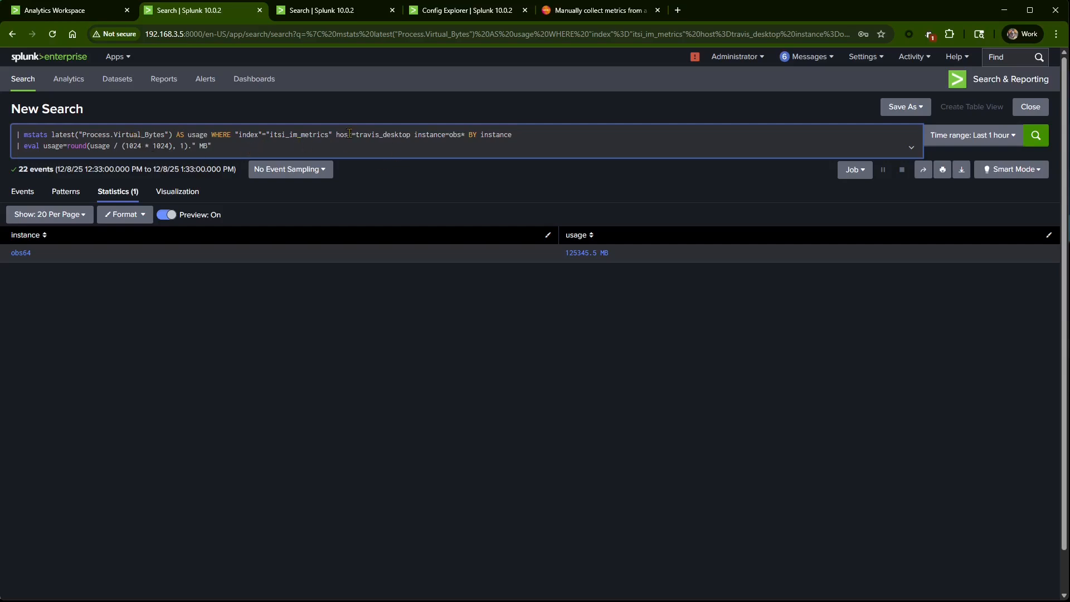
{"action": "left_click_drag", "start_coordinate": [335, 136], "coordinate": [409, 143]}
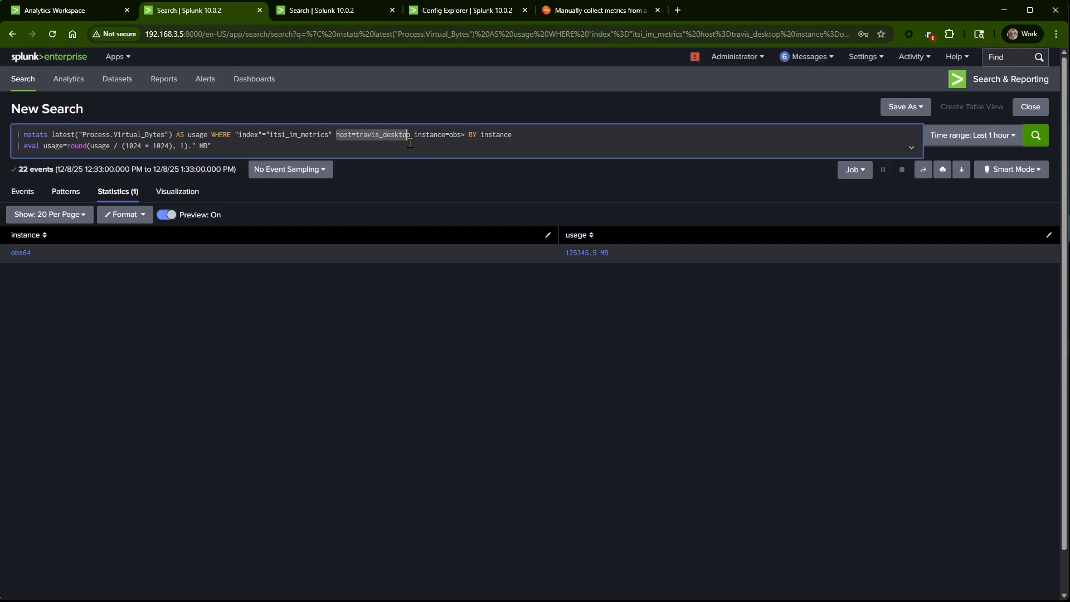
{"action": "left_click_drag", "start_coordinate": [461, 137], "coordinate": [449, 136]}
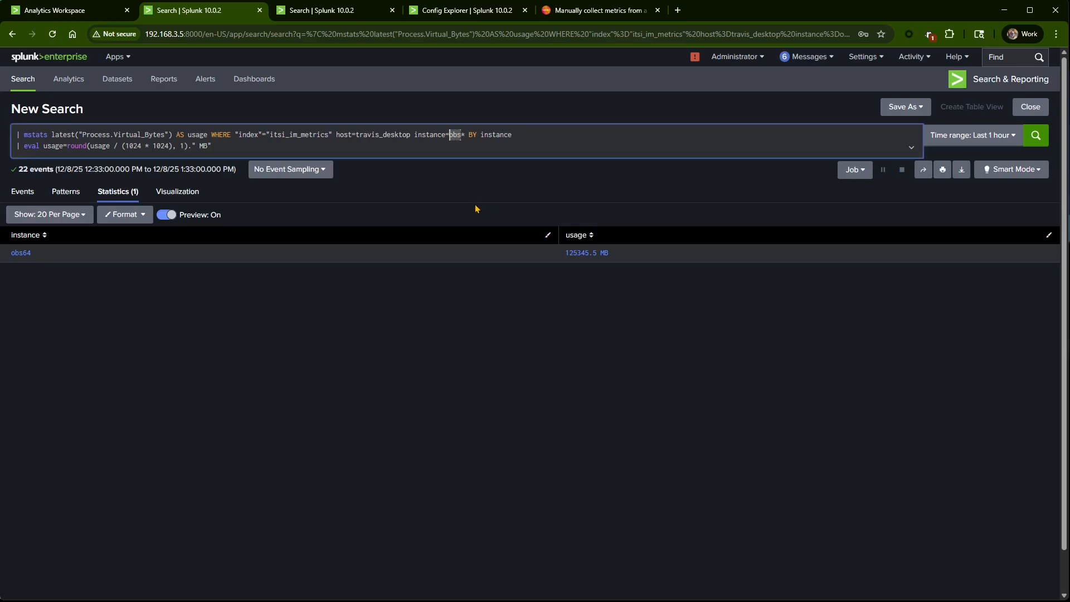
- Widen the search's instance filter to *, rerun it, and sort the results by usage in descending order
{"action": "key", "text": "BackSpace"}
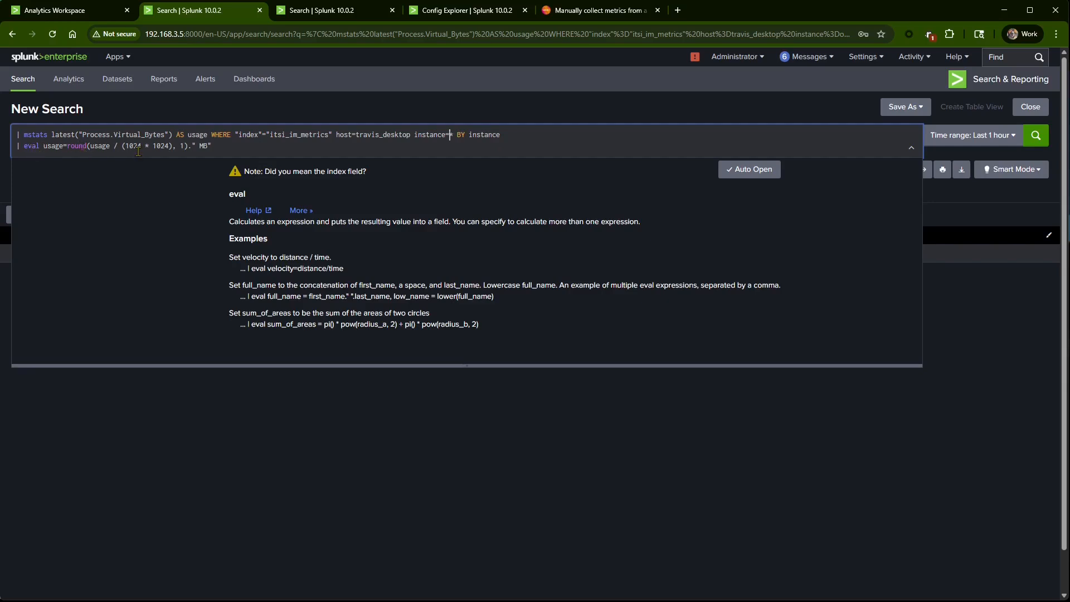
{"action": "key", "text": "Return"}
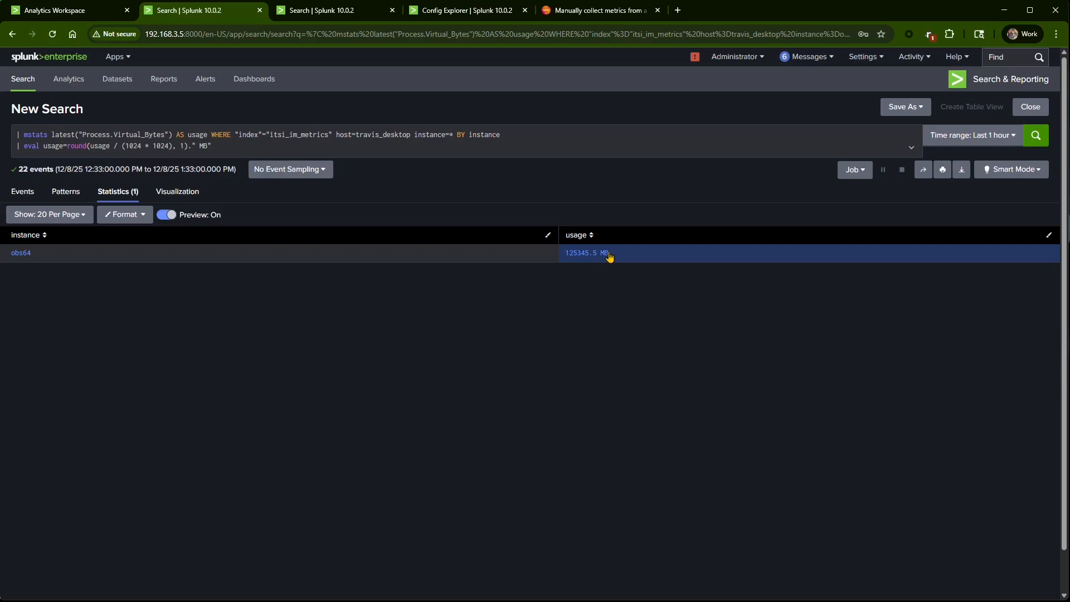
{"action": "left_click", "coordinate": [1035, 135]}
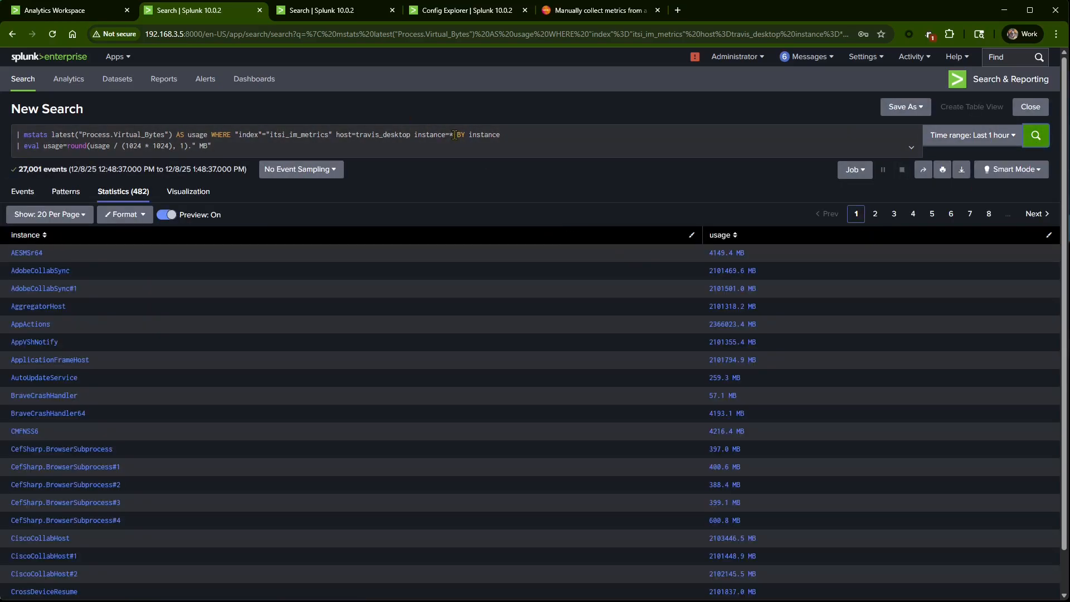
{"action": "left_click", "coordinate": [722, 235]}
{"action": "left_click", "coordinate": [706, 236]}
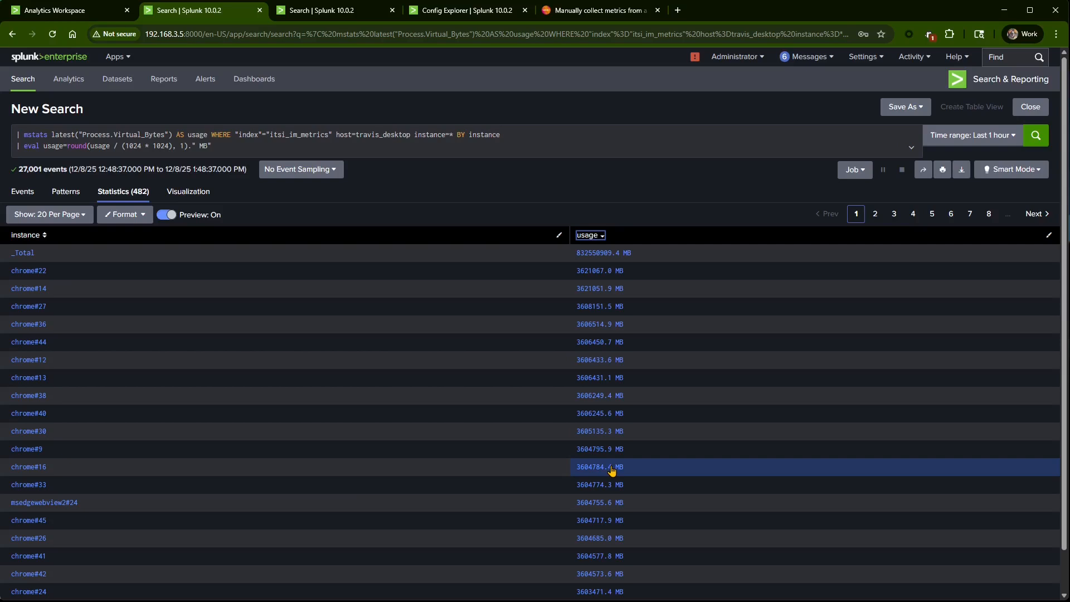
- Set the instance filter to obs*, rerun the Virtual_Bytes search, and compare its usage with OBS Studio's memory in Task Manager
{"action": "left_click", "coordinate": [456, 134]}
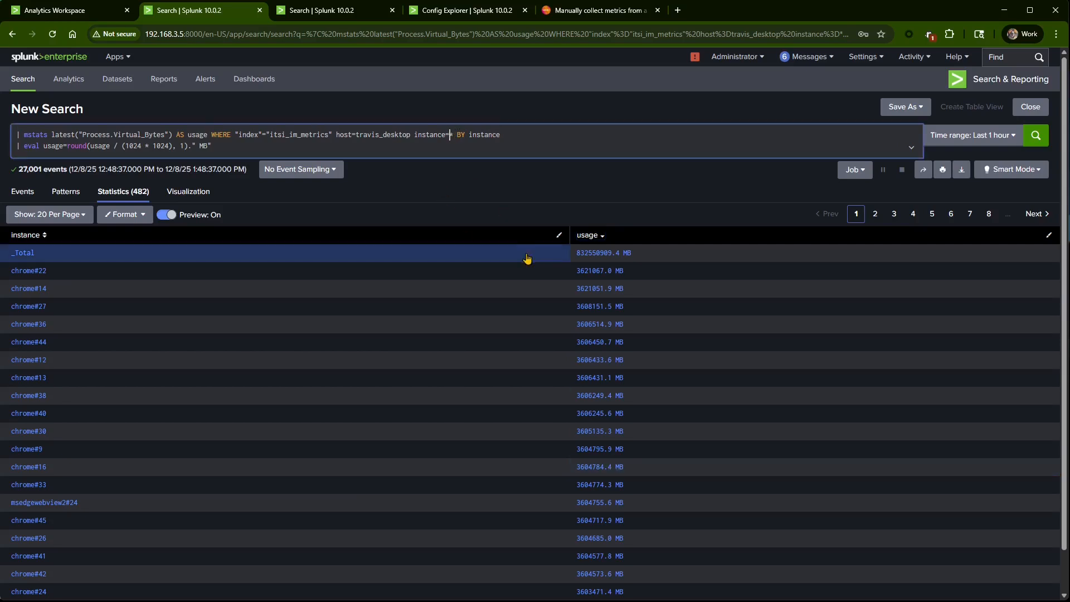
{"action": "type", "text": "obs"}
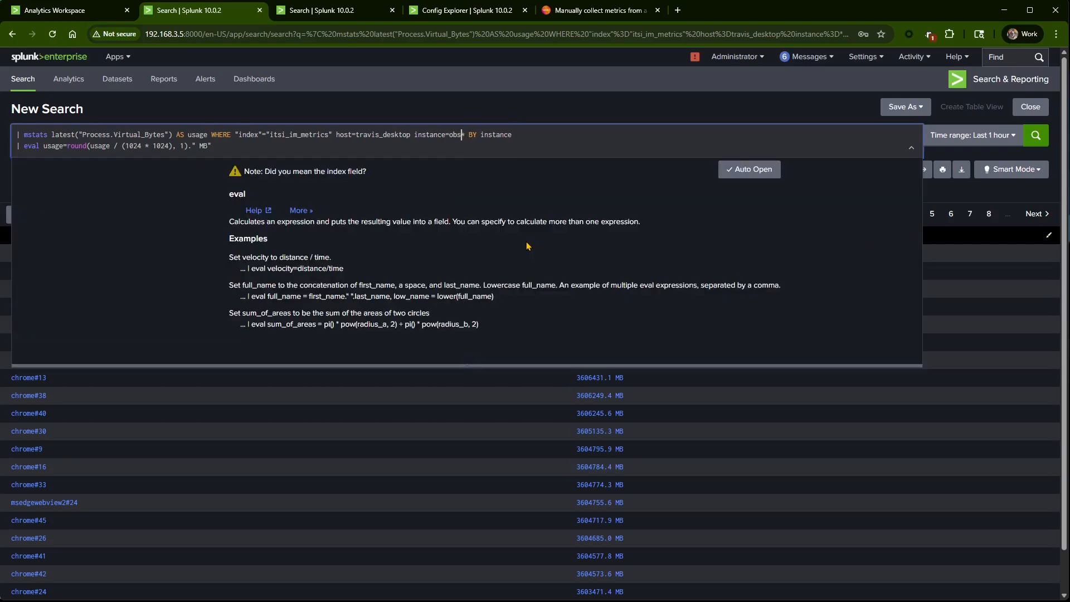
{"action": "key", "text": "Return"}
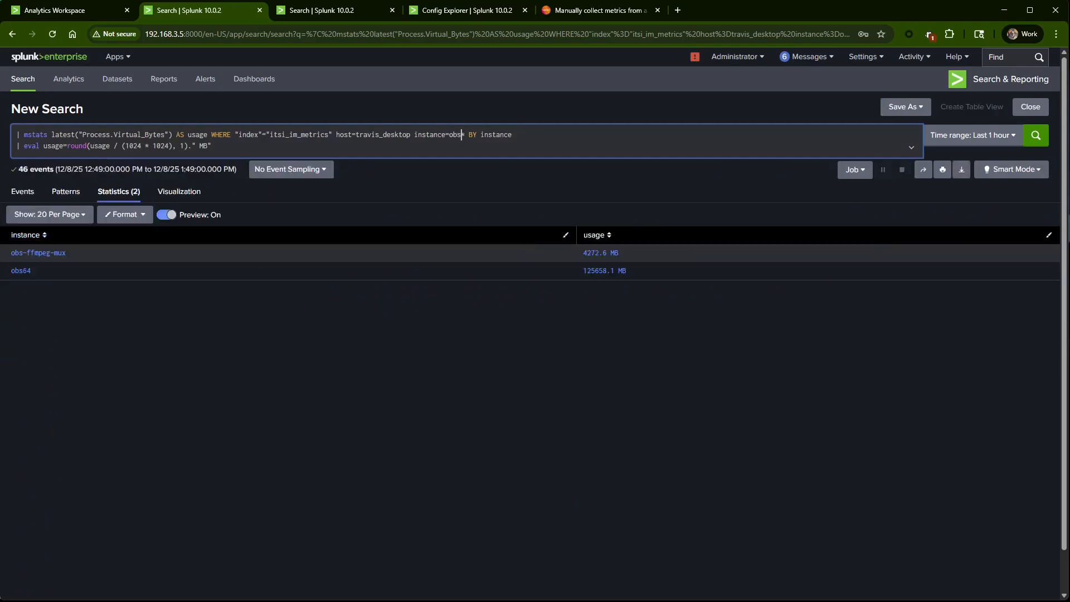
{"action": "key", "text": "ctrl+shift+Escape"}
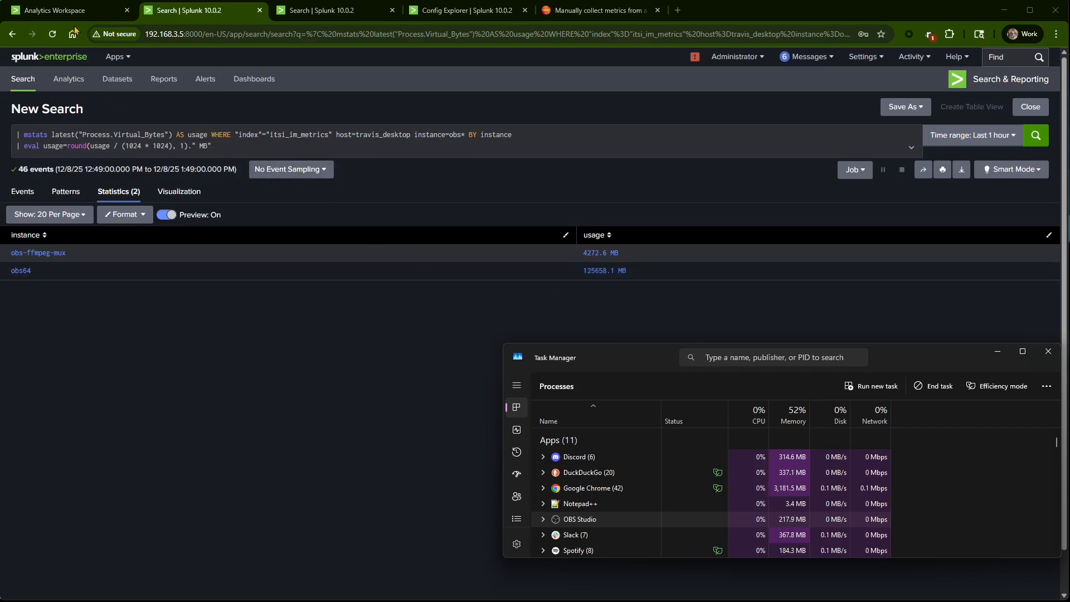
- Check the metric names in the Analytics Workspace, change the searched metric to Process.Private_Bytes, and run the search
{"action": "left_click", "coordinate": [84, 10]}
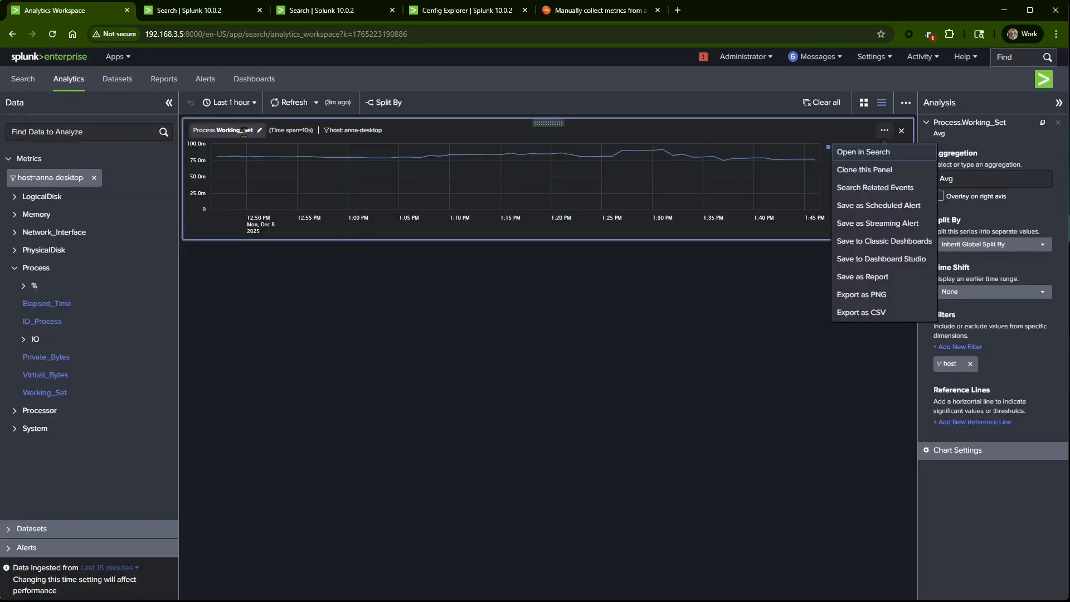
{"action": "left_click", "coordinate": [214, 10]}
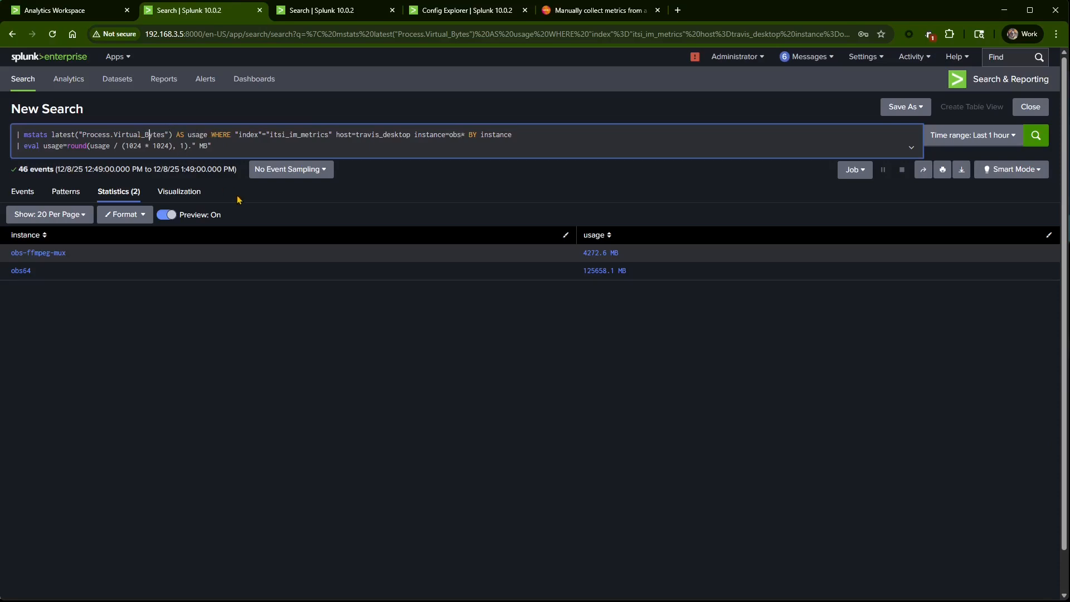
{"action": "key", "text": "BackSpace"}
{"action": "key", "text": "BackSpace"}
{"action": "key", "text": "BackSpace"}
{"action": "key", "text": "BackSpace"}
{"action": "key", "text": "BackSpace"}
{"action": "key", "text": "BackSpace"}
{"action": "key", "text": "BackSpace"}
{"action": "type", "text": "Private"}
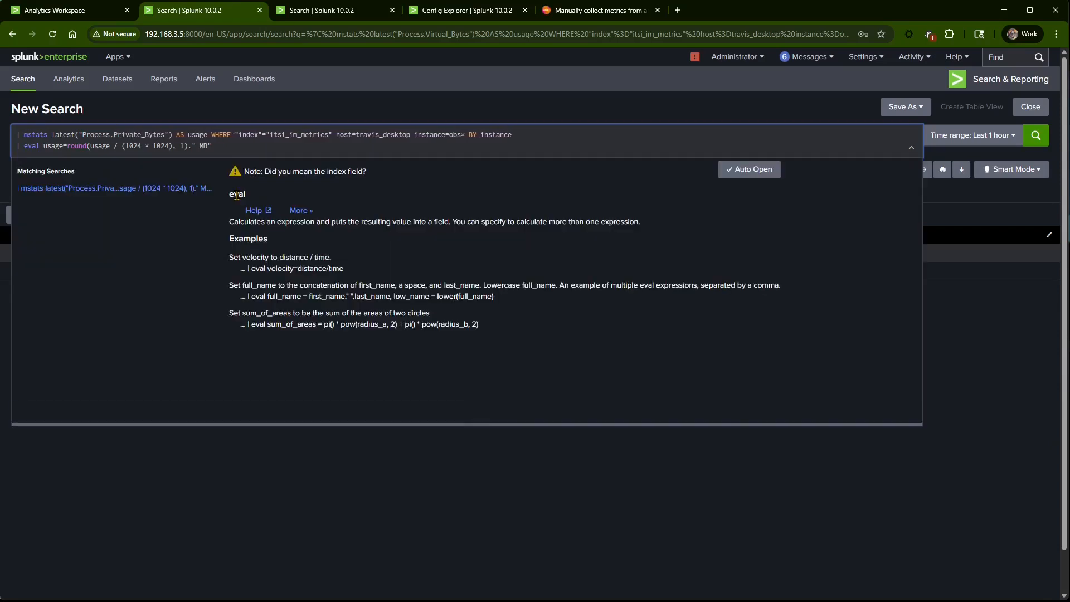
{"action": "key", "text": "Return"}
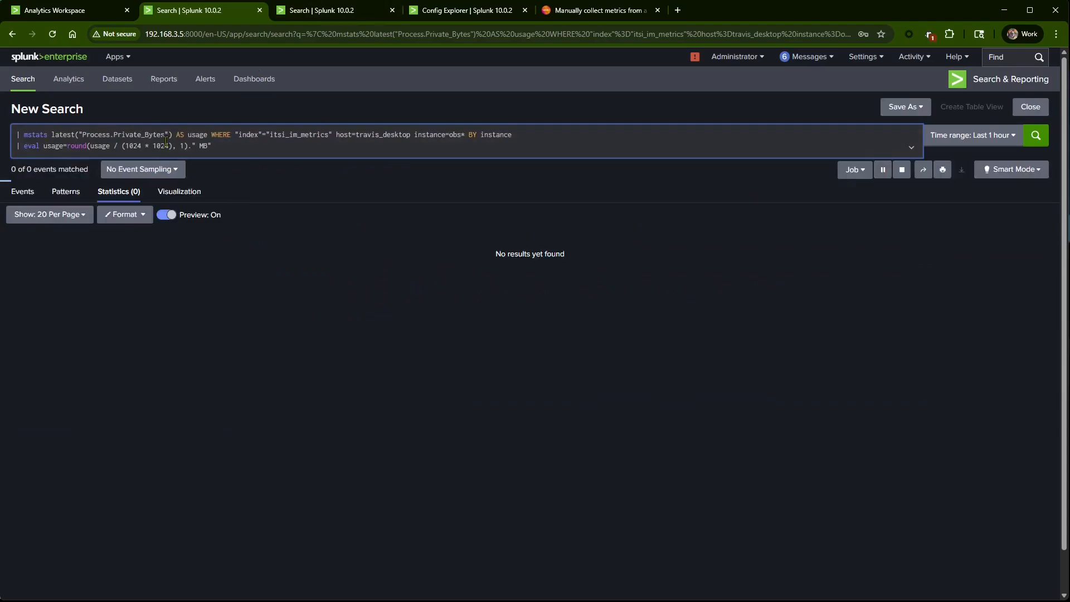
- Chart the Process group's Virtual_Bytes and Private_Bytes metrics alongside Working_Set in the Analytics Workspace
{"action": "left_click", "coordinate": [633, 10]}
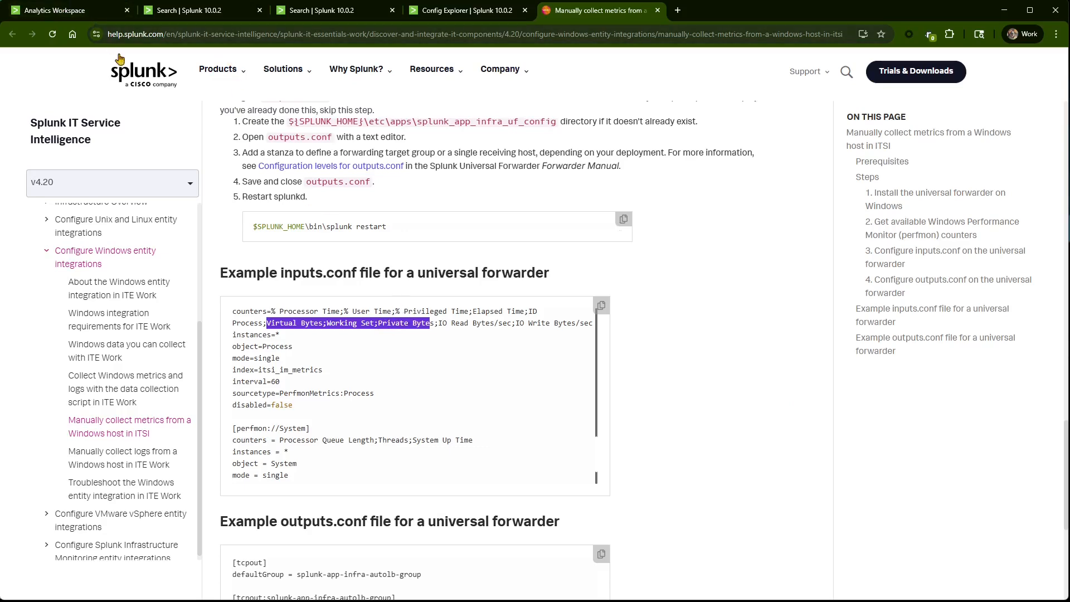
{"action": "left_click", "coordinate": [99, 13]}
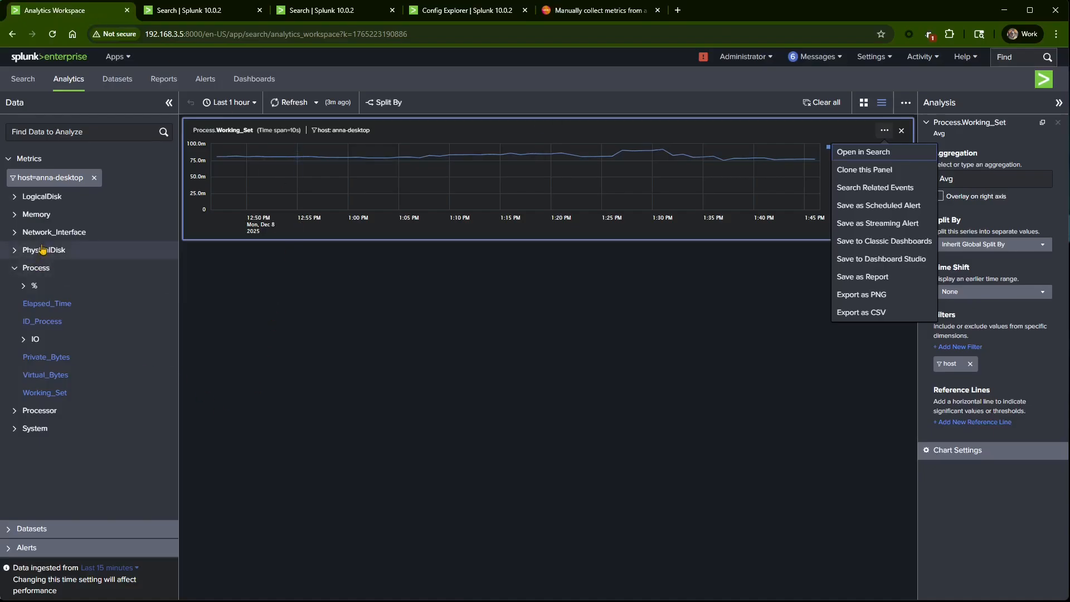
{"action": "left_click", "coordinate": [48, 378]}
{"action": "left_click", "coordinate": [50, 359]}
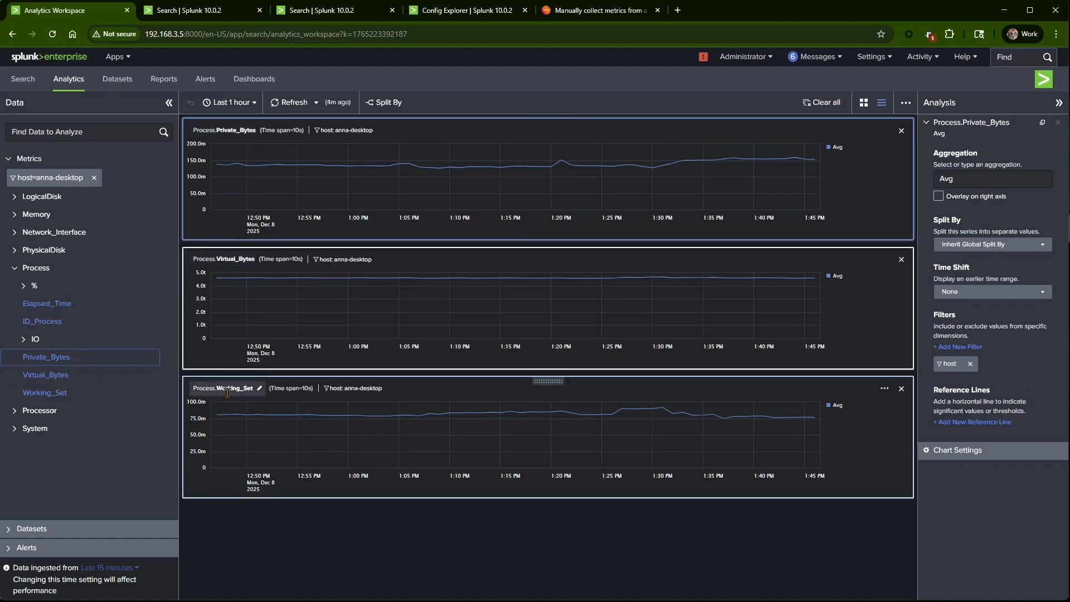
- Compare the Private_Bytes search results with OBS Studio's memory in Task Manager
{"action": "left_click", "coordinate": [232, 13]}
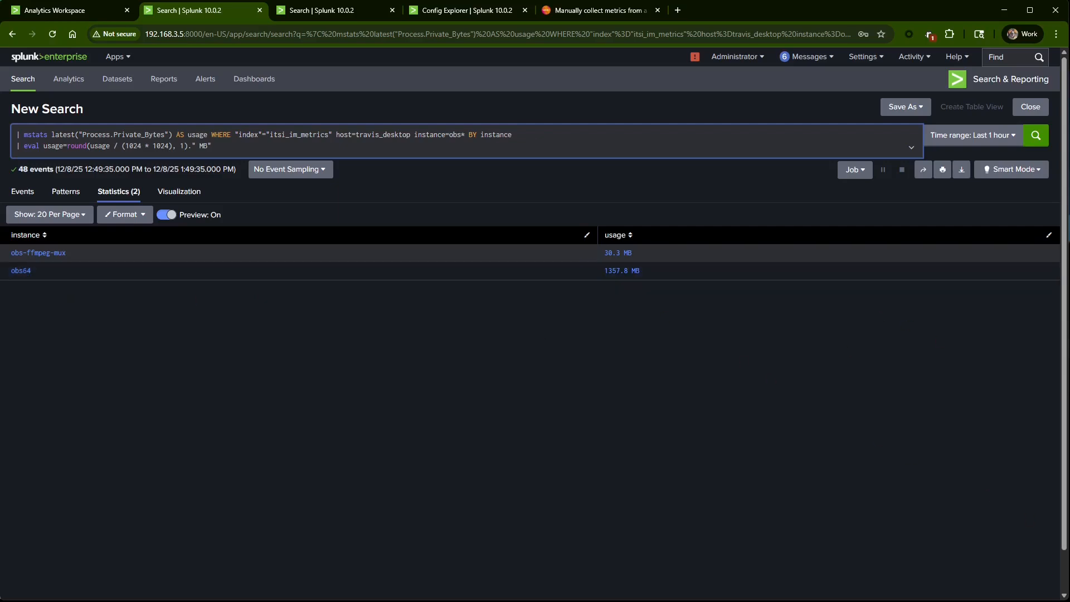
{"action": "key", "text": "ctrl+shift+Escape"}
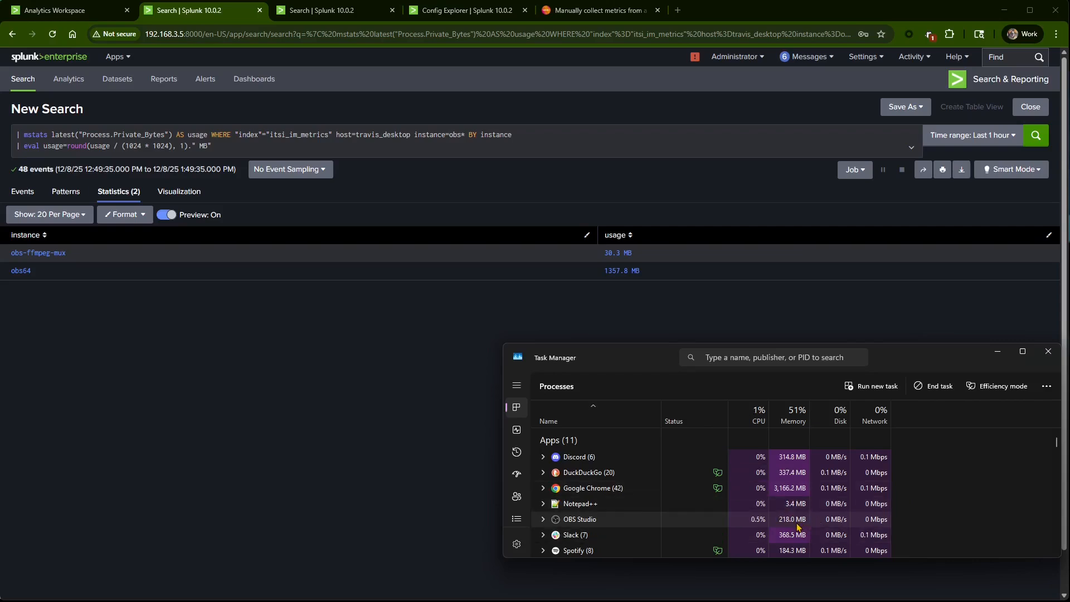
- Rerun the search with Process.Working_Set as the metric and compare its usage with OBS Studio's memory in Task Manager
{"action": "left_click", "coordinate": [130, 134]}
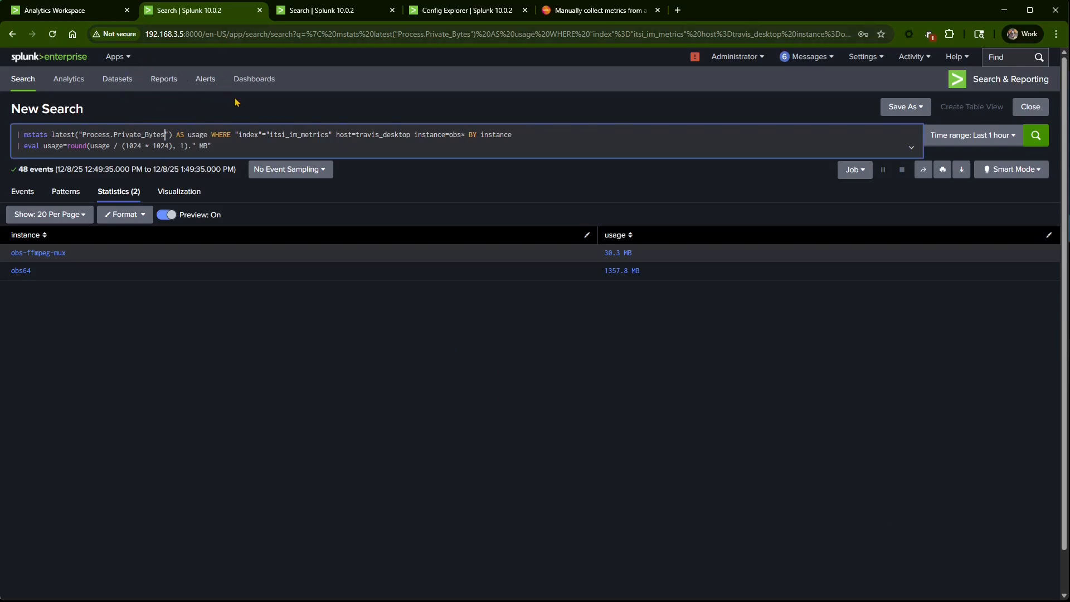
{"action": "key", "text": "BackSpace"}
{"action": "key", "text": "BackSpace"}
{"action": "key", "text": "BackSpace"}
{"action": "key", "text": "BackSpace"}
{"action": "key", "text": "BackSpace"}
{"action": "key", "text": "BackSpace"}
{"action": "key", "text": "BackSpace"}
{"action": "key", "text": "BackSpace"}
{"action": "key", "text": "BackSpace"}
{"action": "key", "text": "BackSpace"}
{"action": "key", "text": "BackSpace"}
{"action": "key", "text": "BackSpace"}
{"action": "key", "text": "BackSpace"}
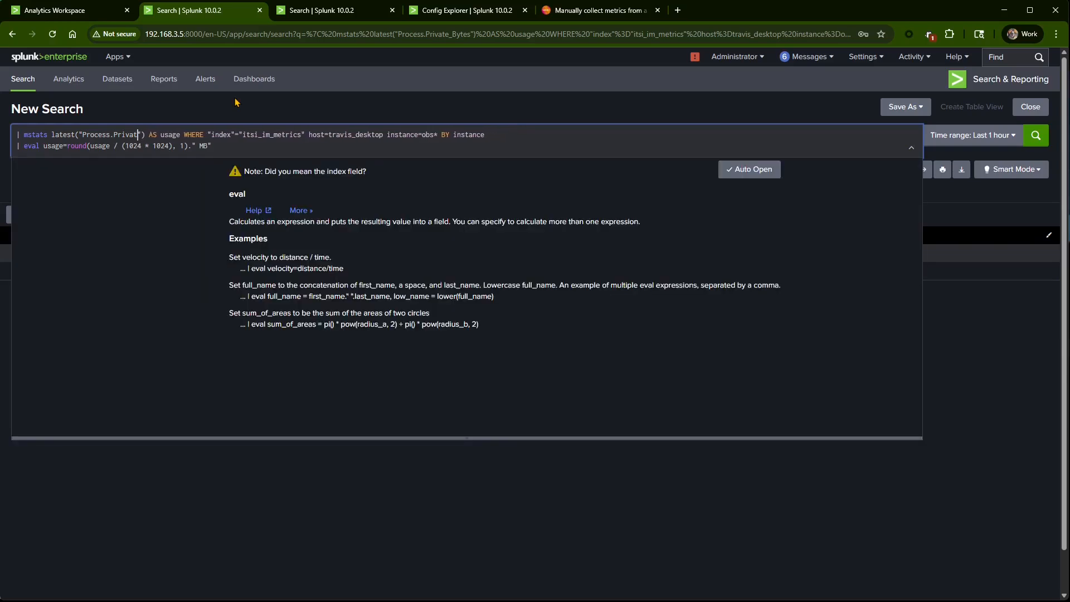
{"action": "type", "text": "Workin"}
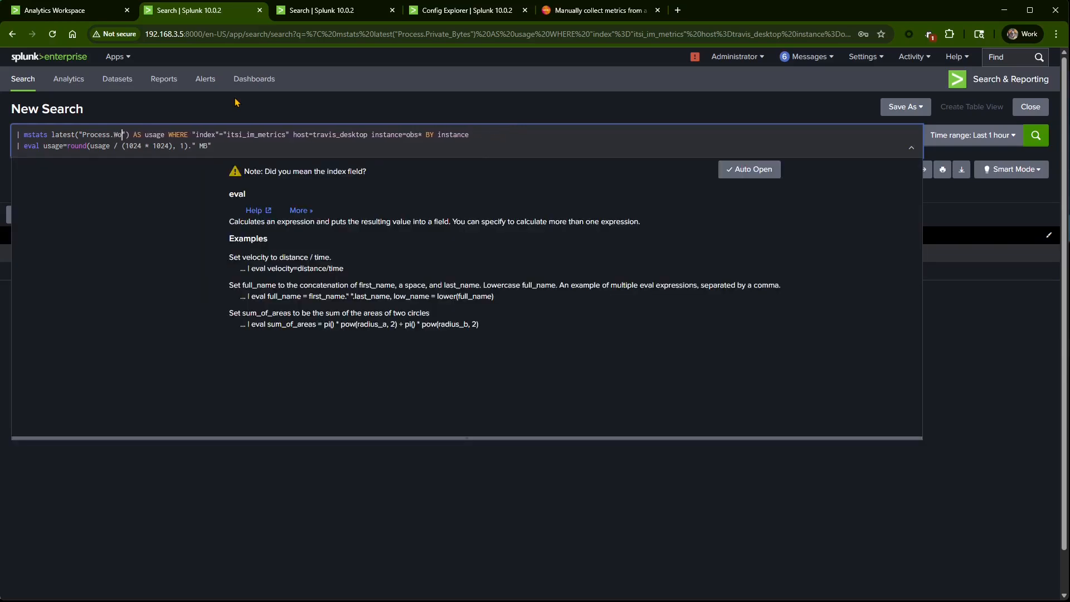
{"action": "type", "text": "g_Set"}
{"action": "key", "text": "Return"}
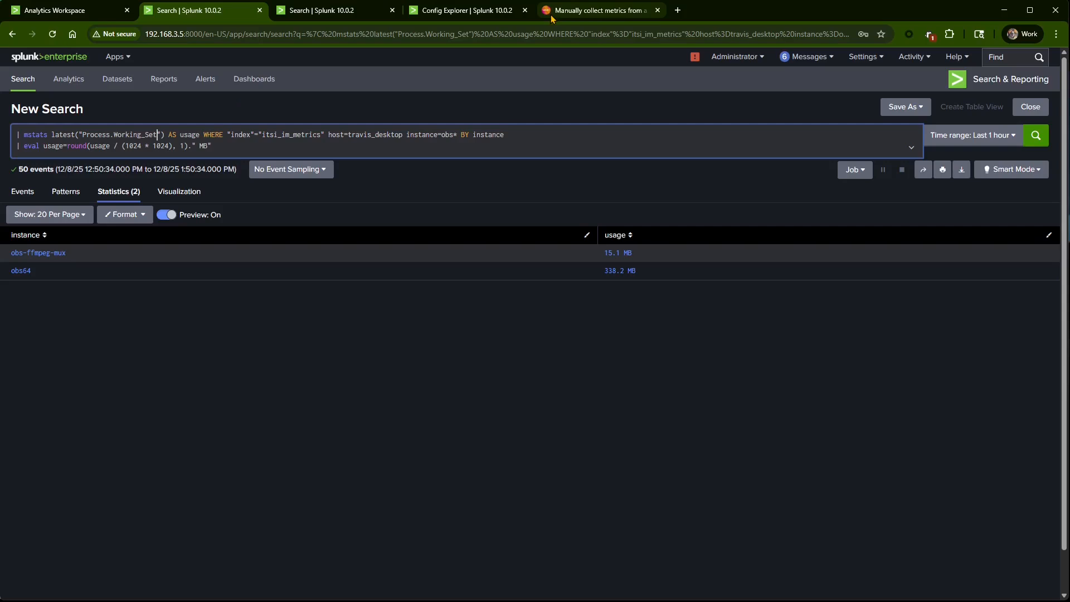
{"action": "mouse_move", "coordinate": [553, 23]}
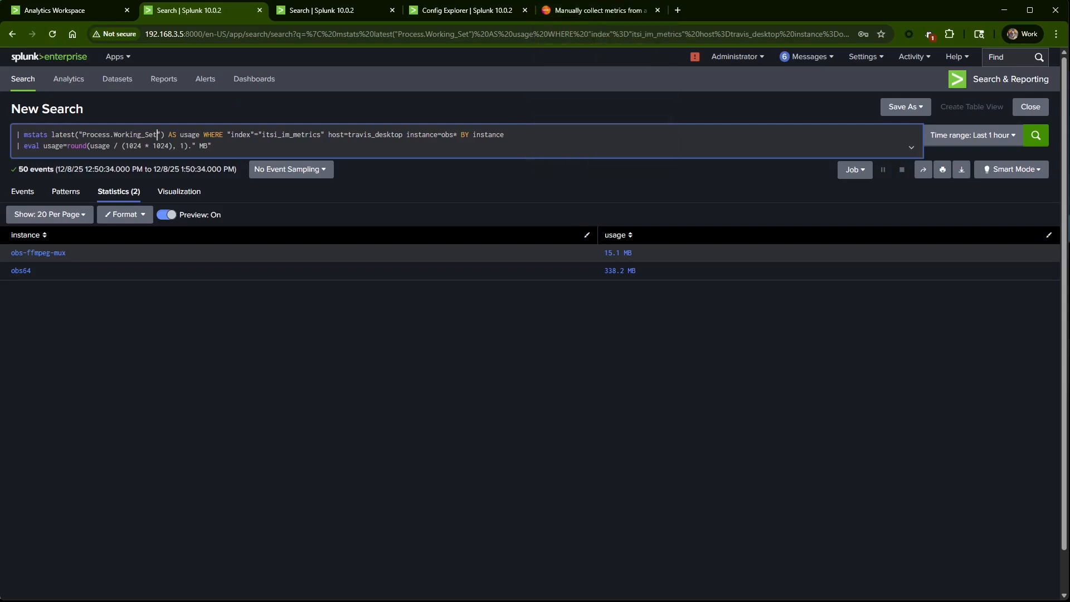
{"action": "key", "text": "ctrl+shift+Escape"}
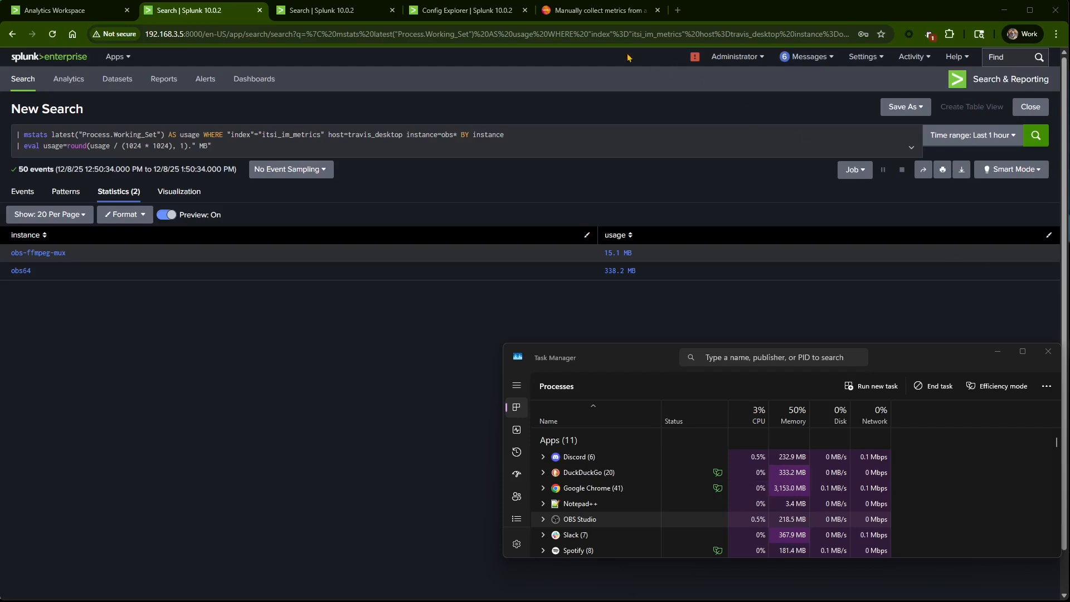
- Open Splunk_TA_windows/default/inputs.conf in Config Explorer and examine its perfmon://Process stanza
{"action": "left_click", "coordinate": [474, 11]}
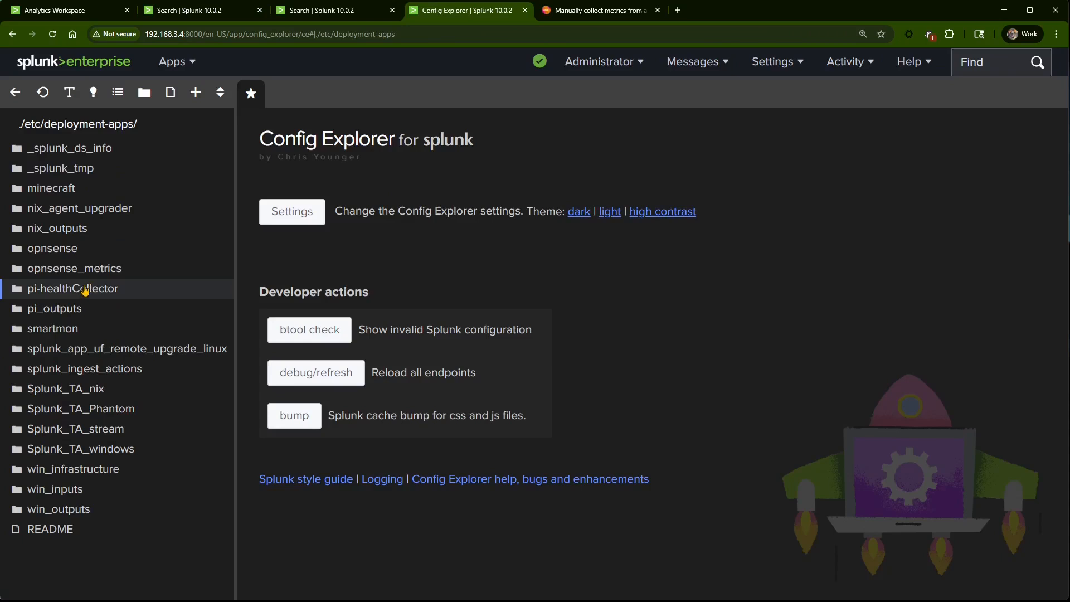
{"action": "left_click", "coordinate": [95, 453]}
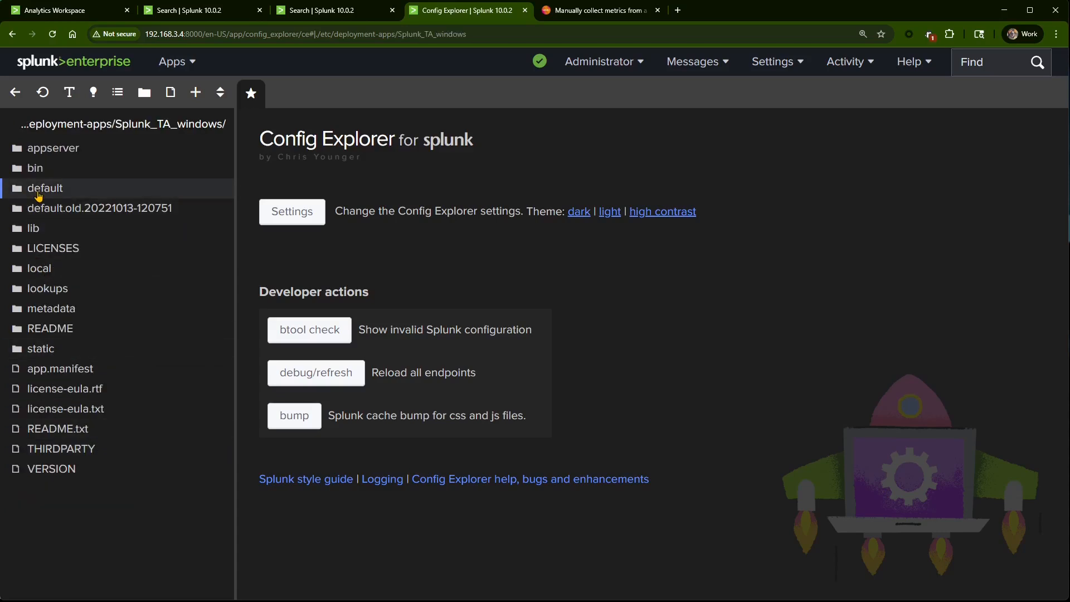
{"action": "left_click", "coordinate": [38, 193]}
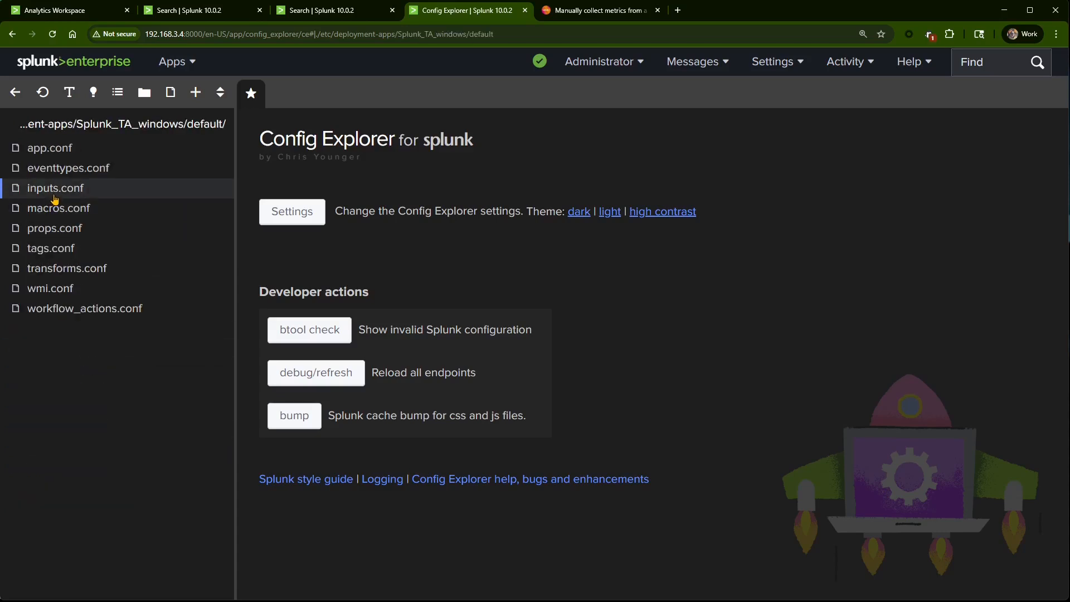
{"action": "left_click", "coordinate": [56, 190]}
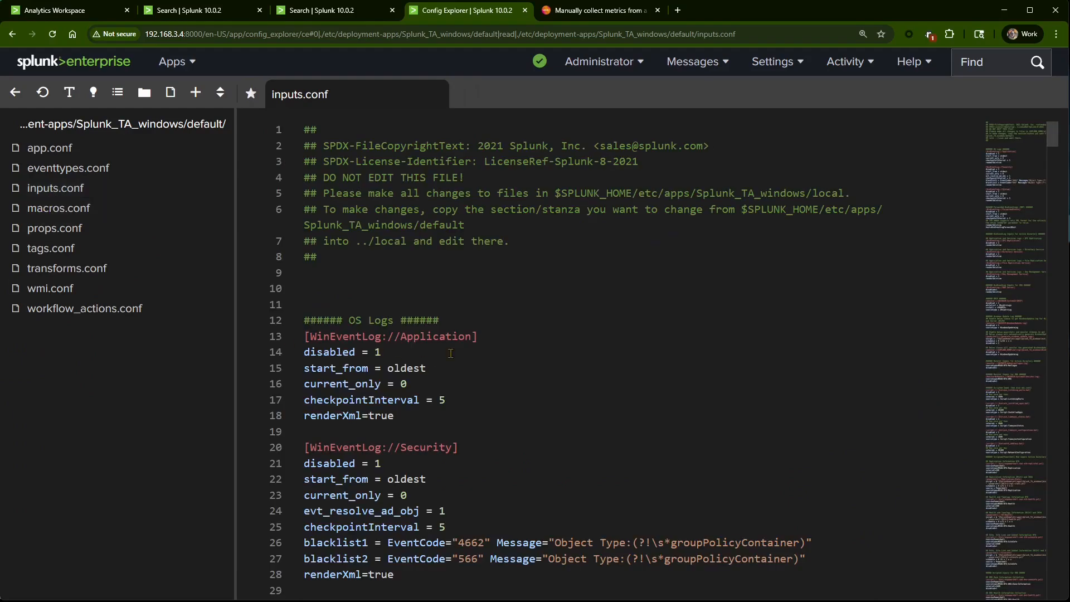
{"action": "scroll", "coordinate": [537, 350], "scroll_direction": "down", "scroll_amount": 2}
{"action": "scroll", "coordinate": [552, 350], "scroll_direction": "down", "scroll_amount": 2}
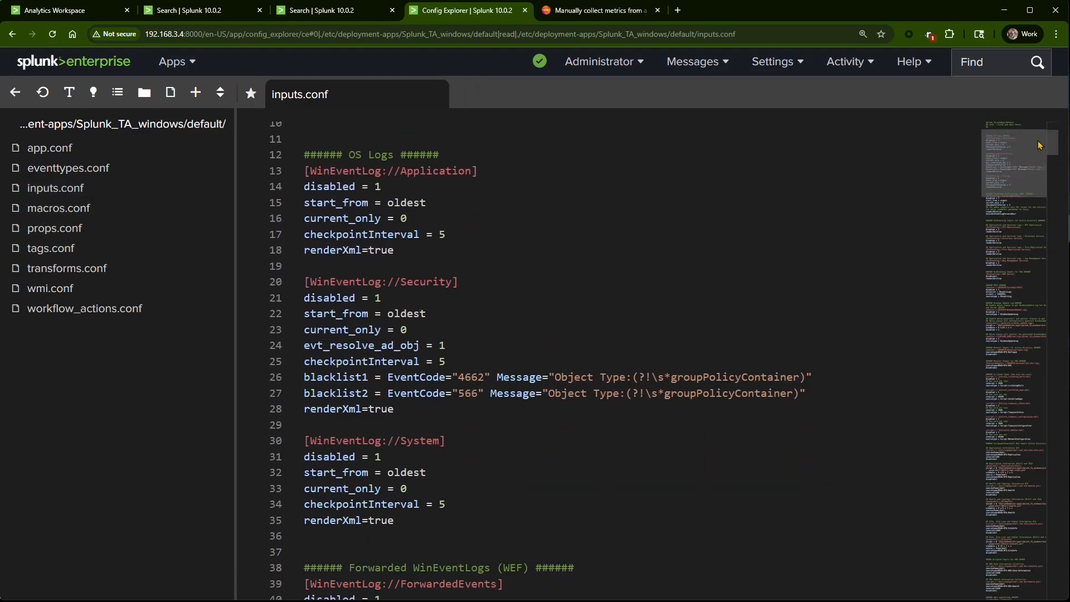
{"action": "left_click_drag", "start_coordinate": [1053, 139], "coordinate": [1000, 416]}
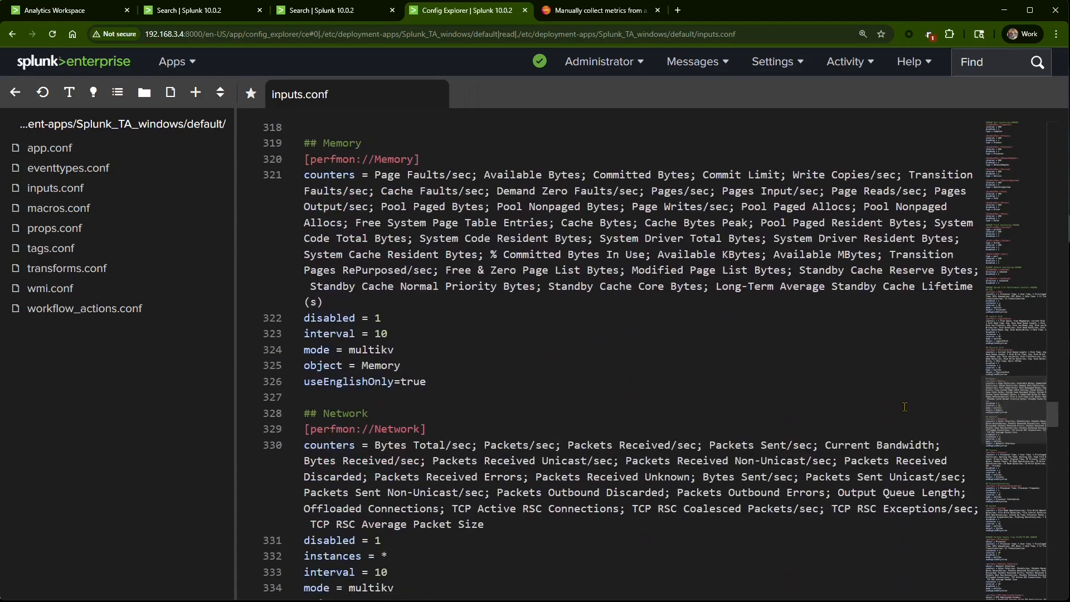
{"action": "scroll", "coordinate": [491, 298], "scroll_direction": "down", "scroll_amount": 7}
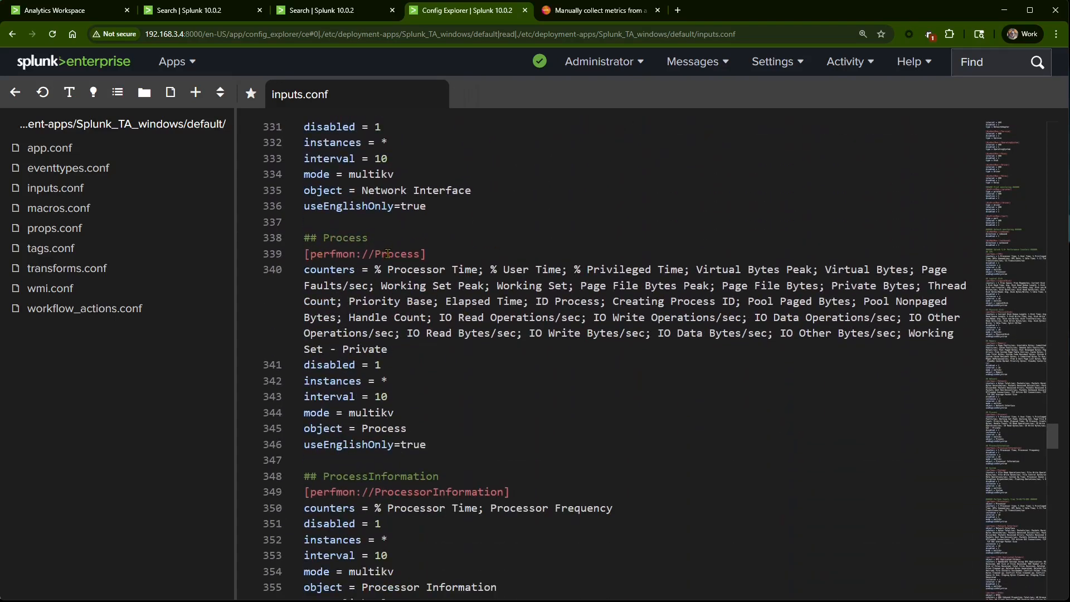
- Compare the perfmon://Process counters in the documentation's example inputs.conf with the counters in Splunk_TA_windows' default inputs.conf, highlighting both lists
{"action": "left_click", "coordinate": [621, 5]}
{"action": "scroll", "coordinate": [363, 373], "scroll_direction": "up", "scroll_amount": 2}
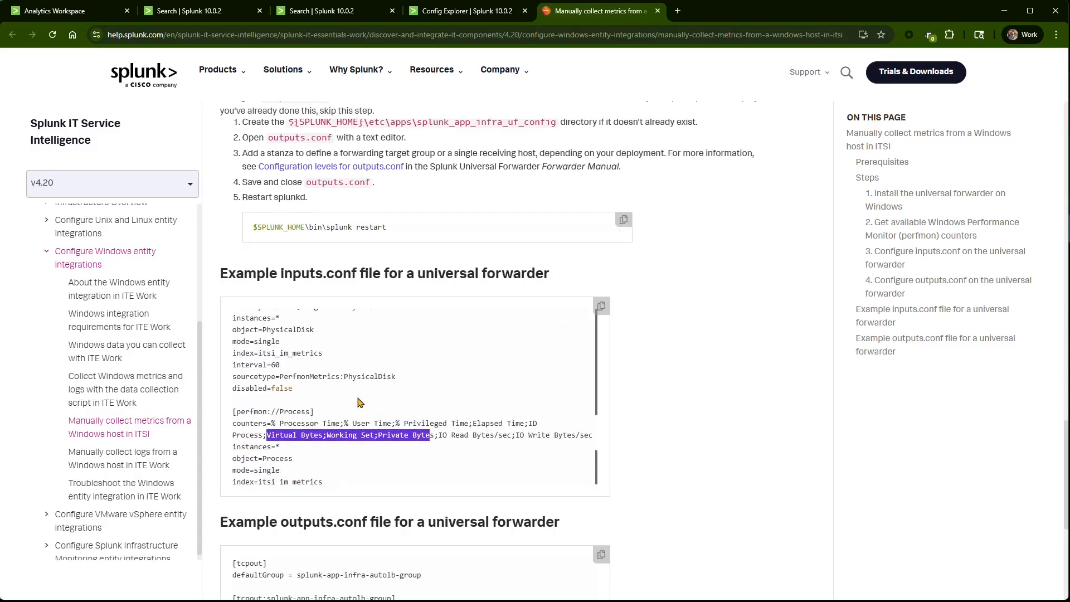
{"action": "scroll", "coordinate": [435, 338], "scroll_direction": "down", "scroll_amount": 2}
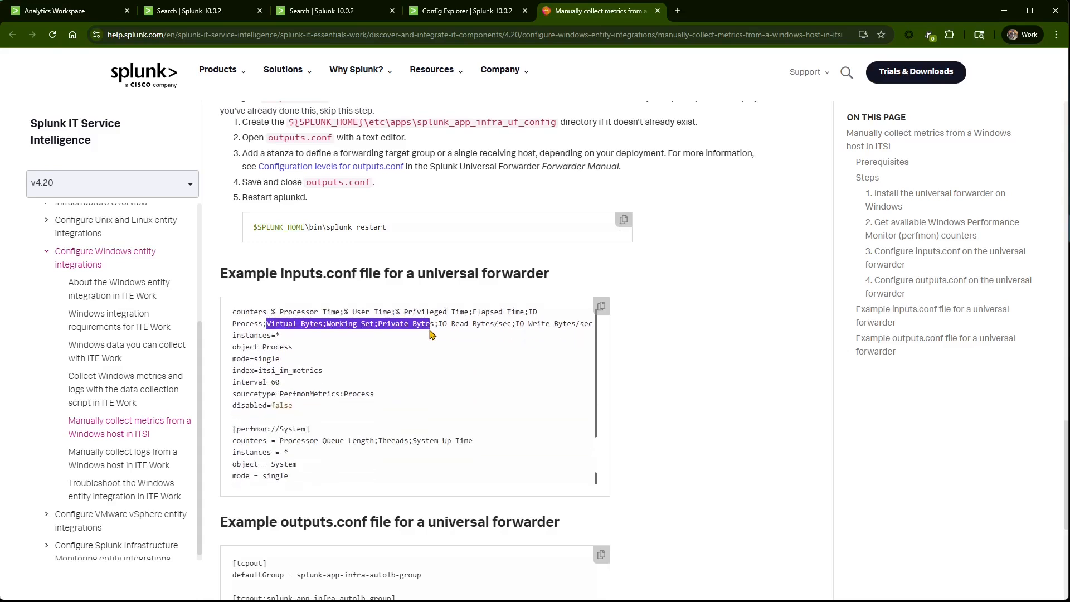
{"action": "scroll", "coordinate": [434, 337], "scroll_direction": "up", "scroll_amount": 1}
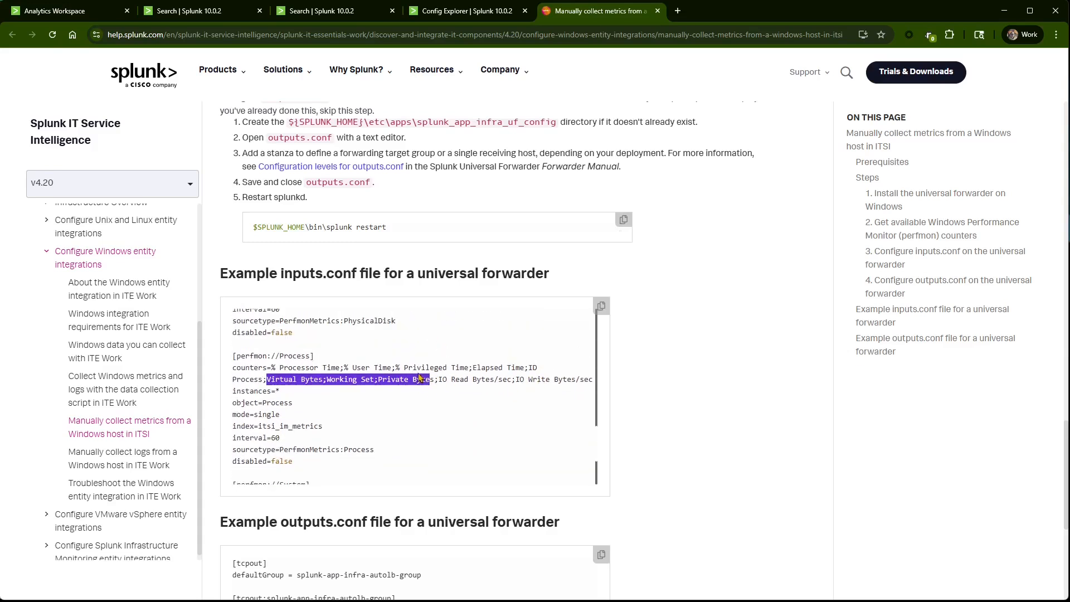
{"action": "left_click", "coordinate": [273, 369]}
{"action": "left_click_drag", "start_coordinate": [273, 369], "coordinate": [602, 386]}
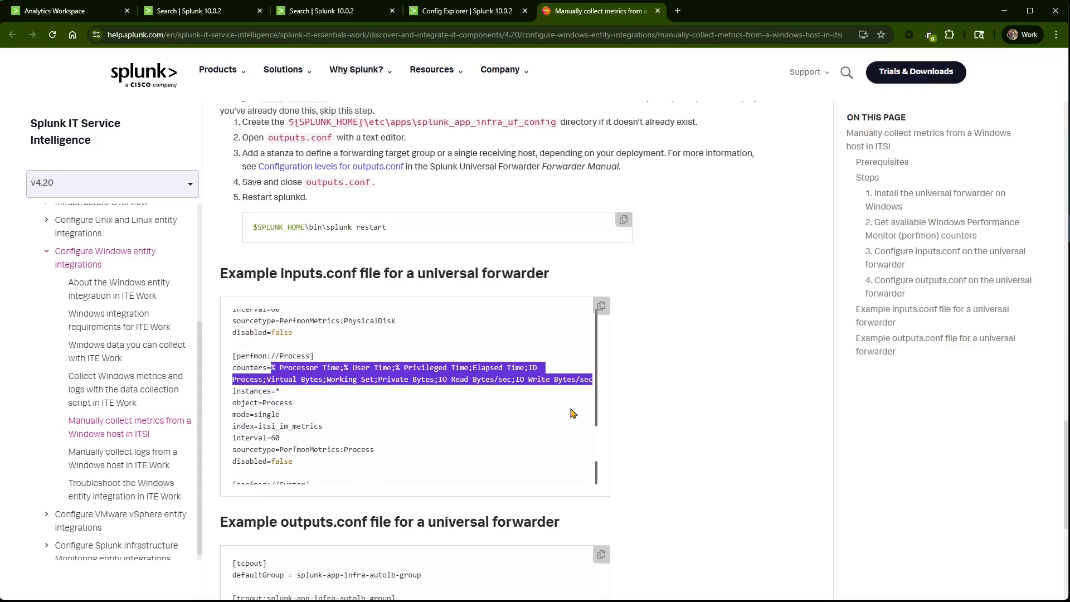
{"action": "left_click", "coordinate": [444, 13]}
{"action": "left_click_drag", "start_coordinate": [390, 348], "coordinate": [369, 269]}
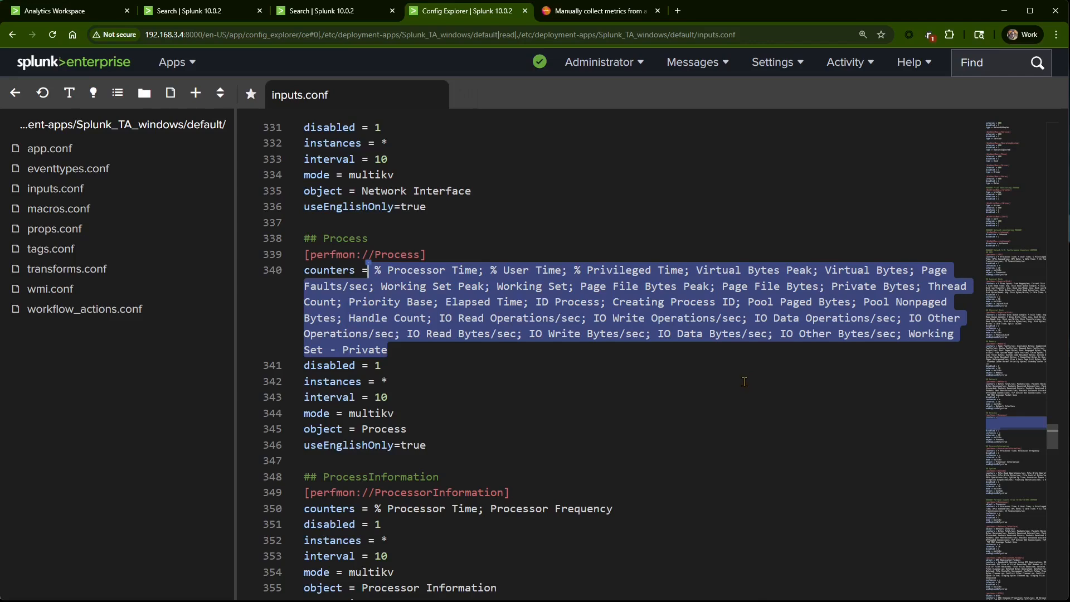
- Highlight the Working Set - Private counter in the perfmon://Process stanza of the default inputs.conf
{"action": "left_click", "coordinate": [694, 372]}
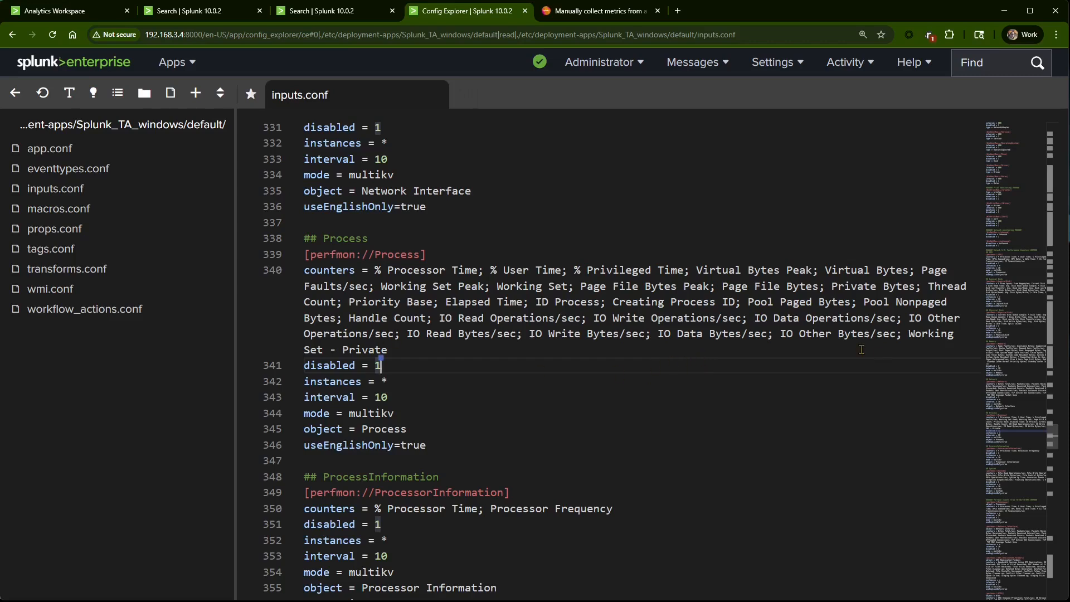
{"action": "left_click_drag", "start_coordinate": [909, 332], "coordinate": [479, 355]}
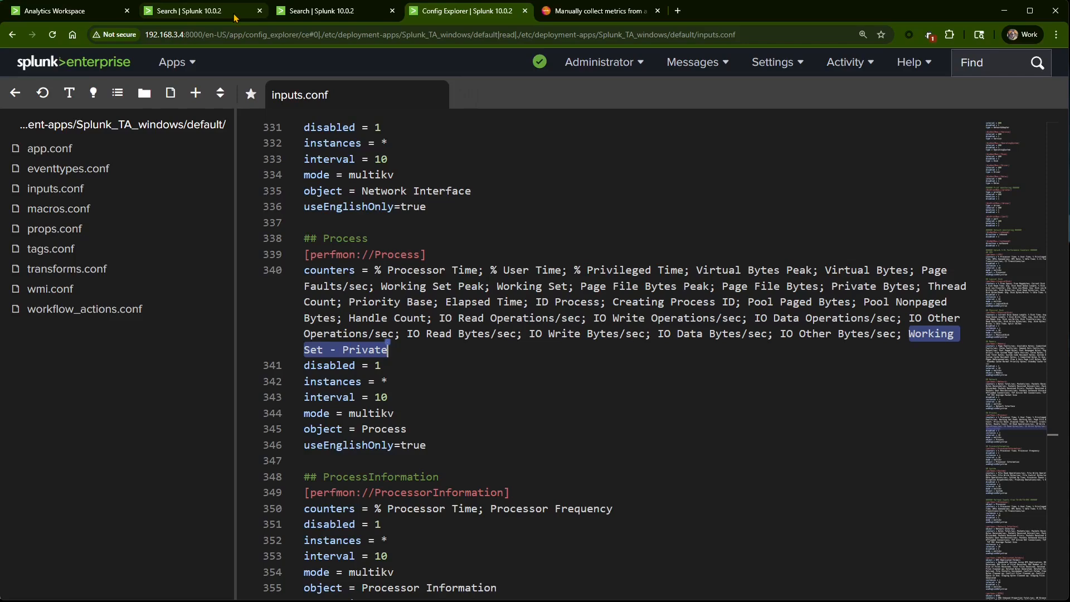
- In Analytics Workspace, replace the metrics host filter with a dimension filter for host = travis_desktop
{"action": "left_click", "coordinate": [83, 14]}
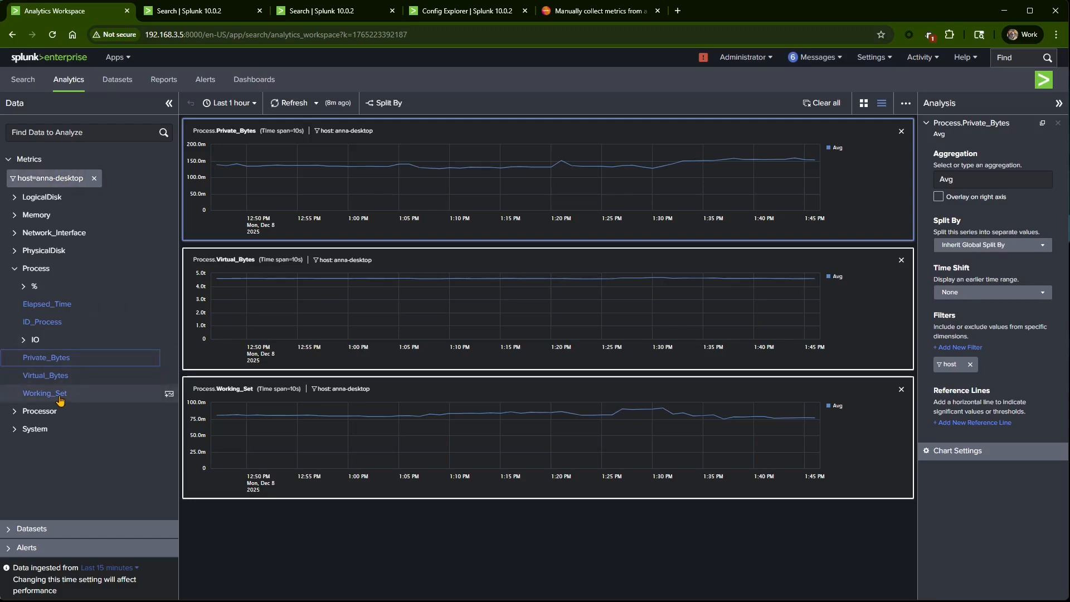
{"action": "left_click", "coordinate": [94, 179]}
{"action": "left_click", "coordinate": [54, 177]}
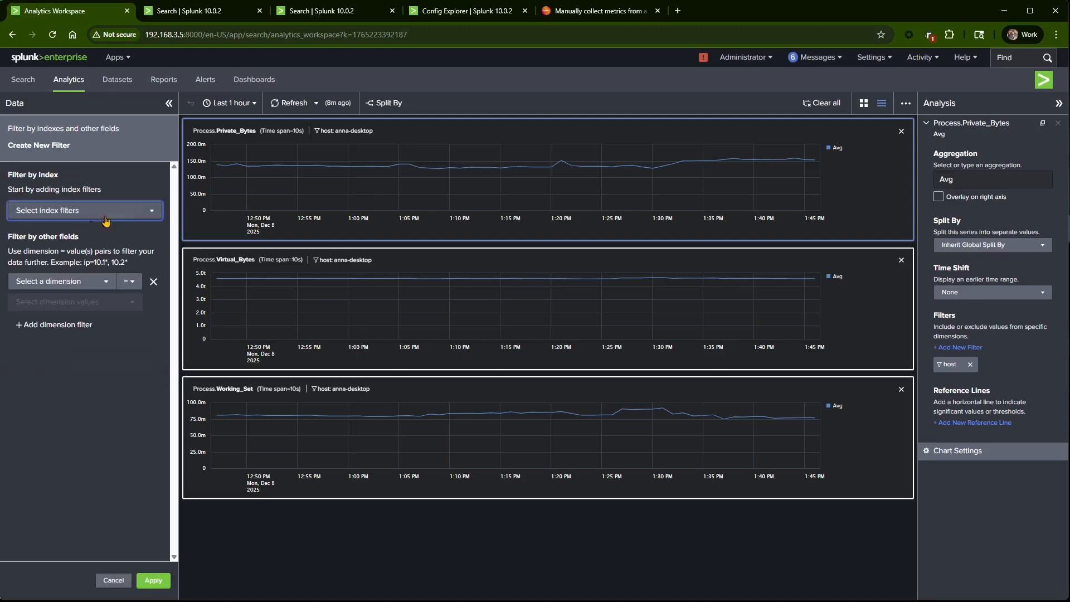
{"action": "left_click", "coordinate": [84, 281]}
{"action": "type", "text": "host"}
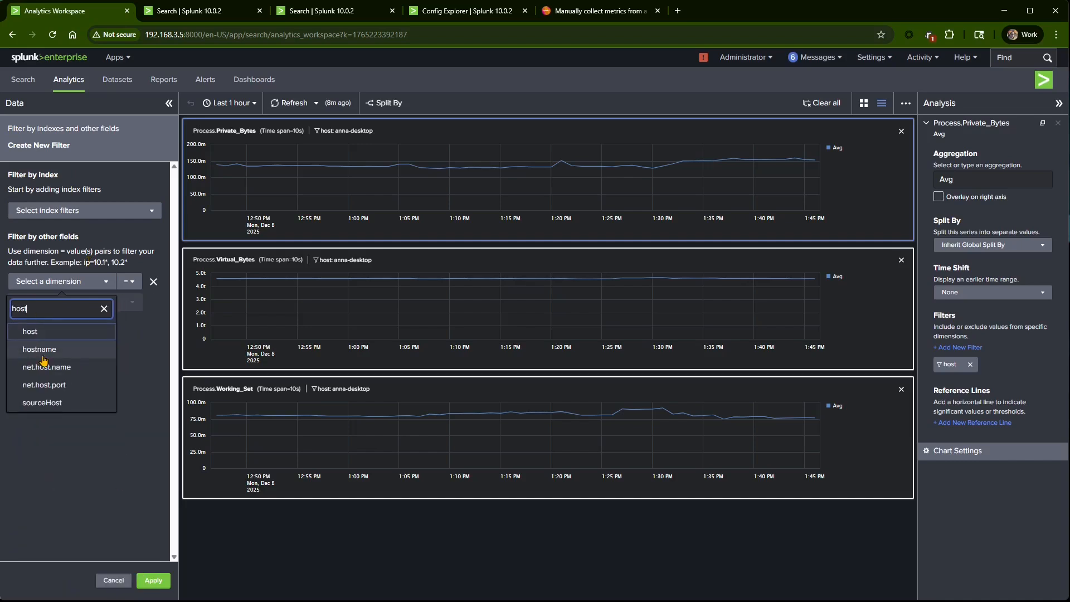
{"action": "left_click", "coordinate": [53, 332]}
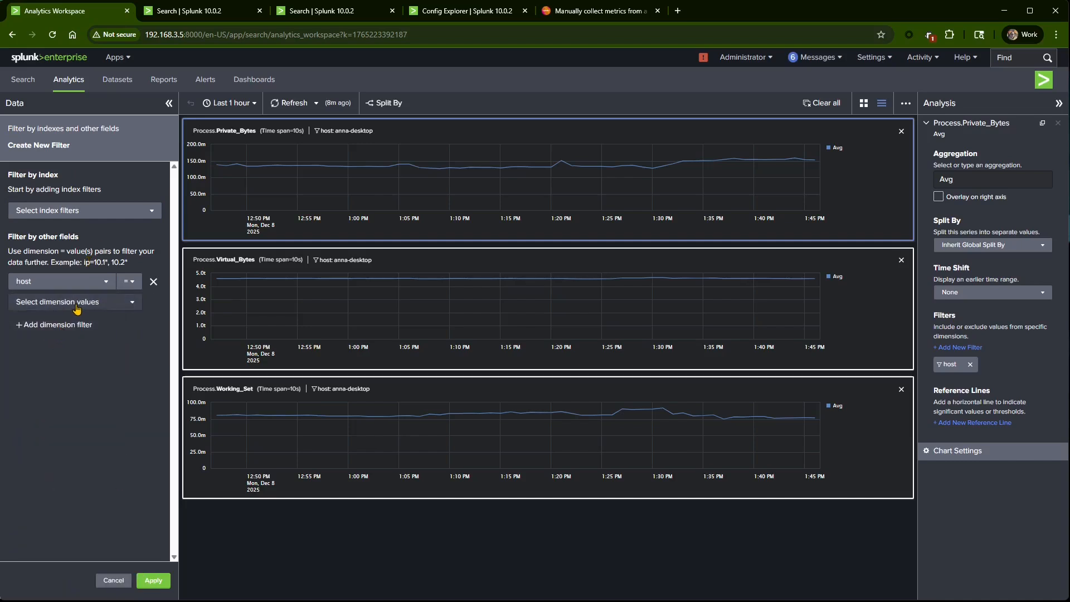
{"action": "left_click", "coordinate": [77, 306]}
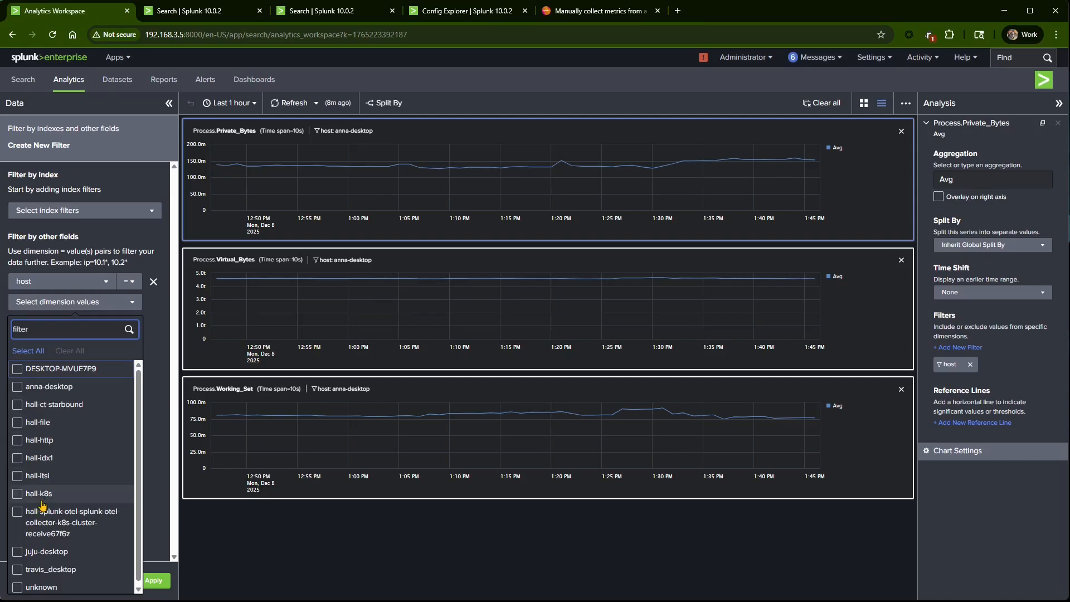
{"action": "left_click", "coordinate": [73, 568]}
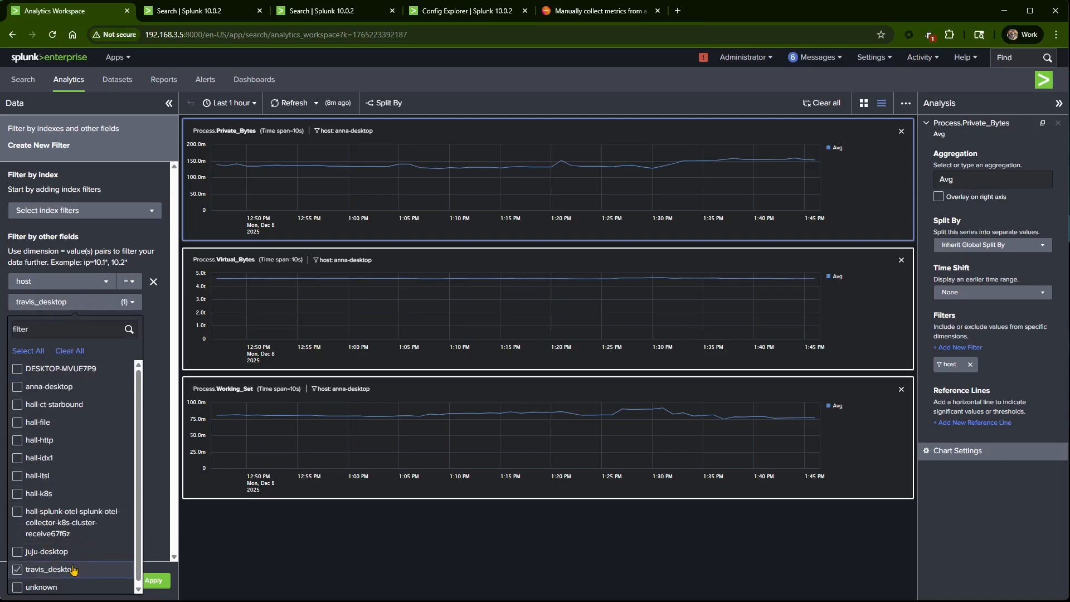
{"action": "left_click", "coordinate": [156, 581]}
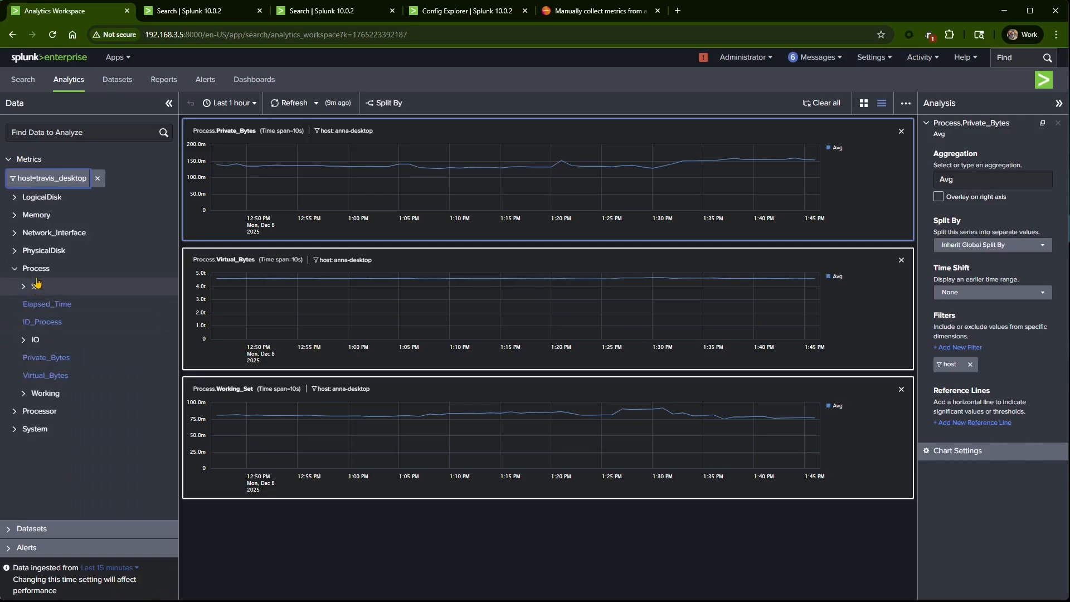
- Chart the Process.Working_Set_-_Private metric and split the series by instance
{"action": "left_click", "coordinate": [24, 395]}
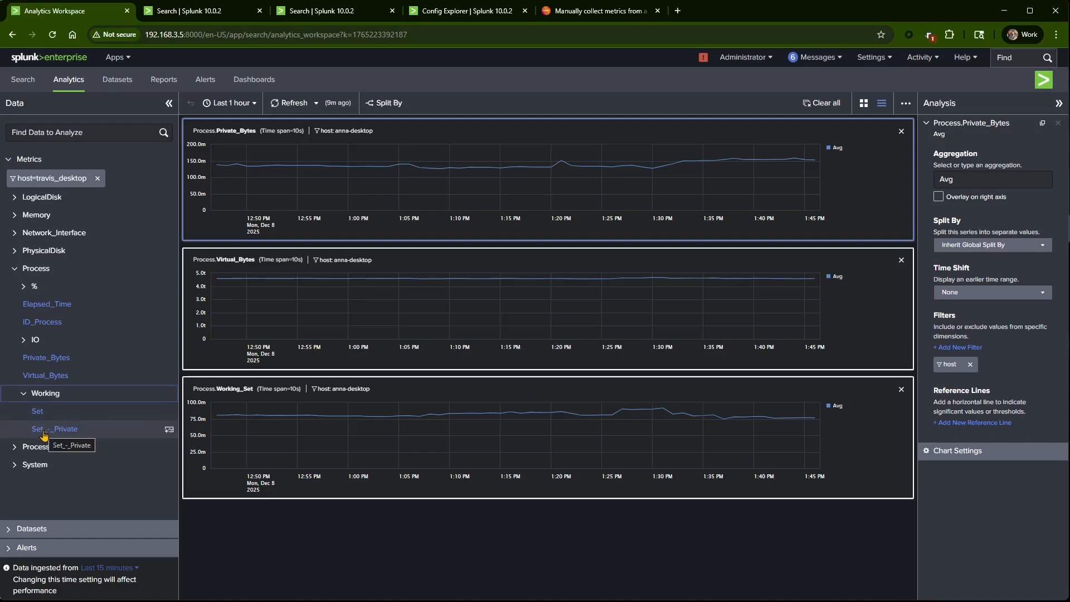
{"action": "left_click", "coordinate": [45, 430]}
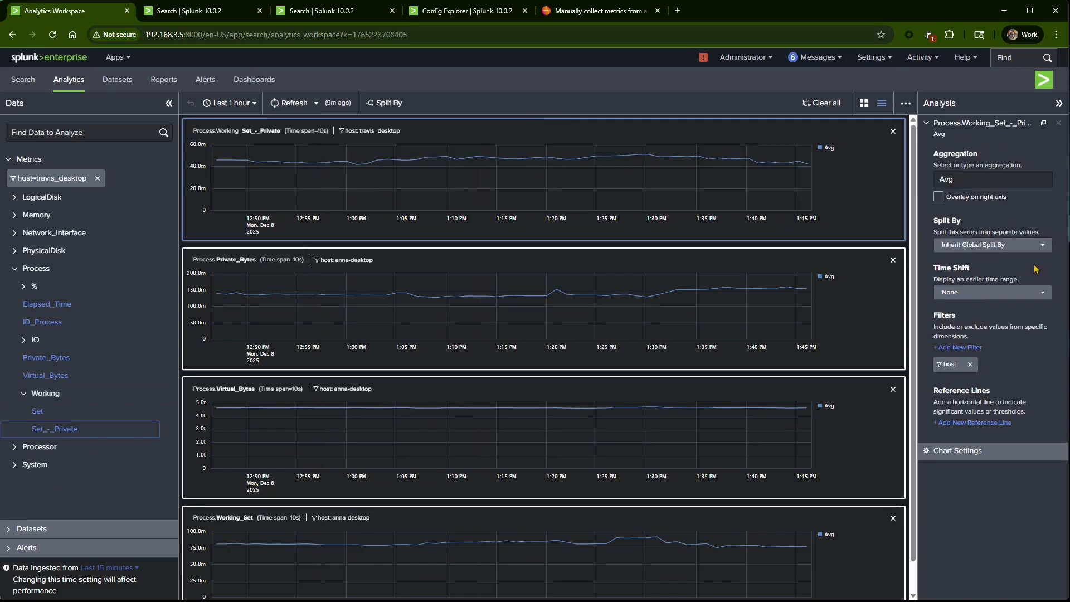
{"action": "left_click", "coordinate": [1002, 252]}
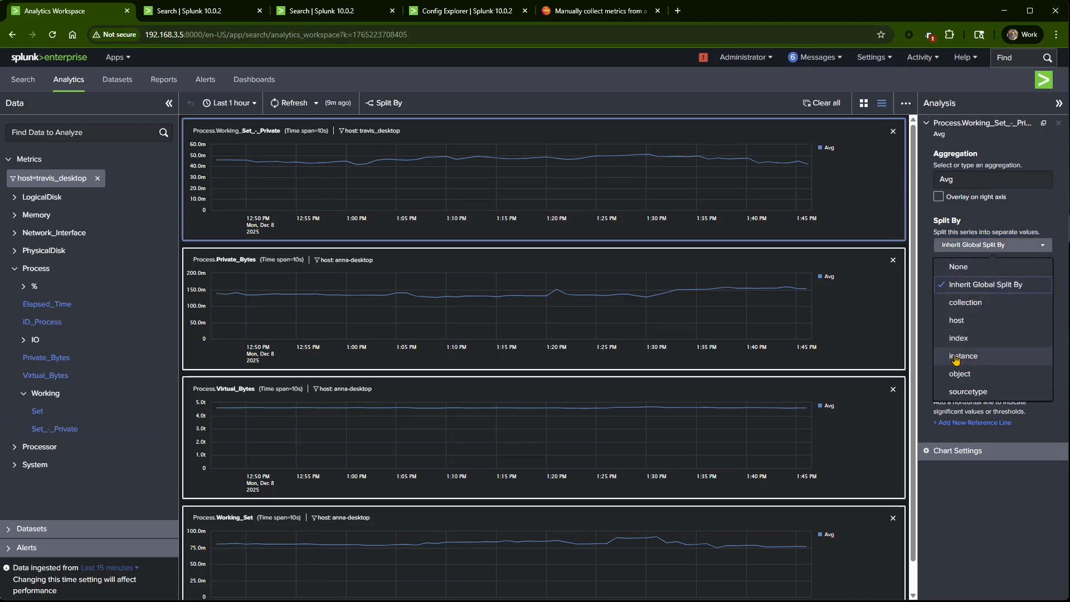
{"action": "left_click", "coordinate": [956, 359]}
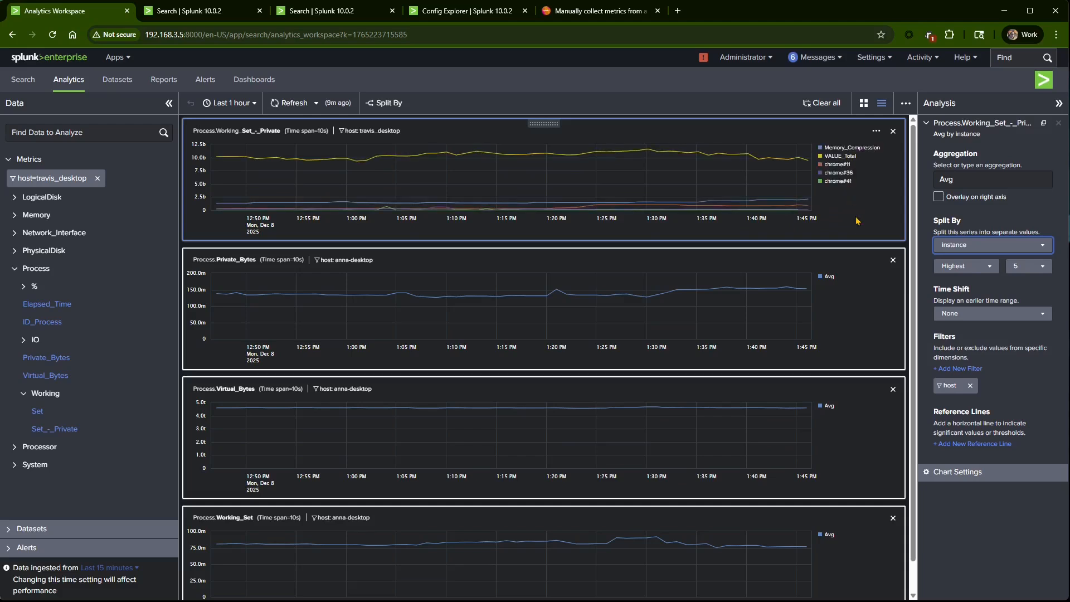
{"action": "left_click", "coordinate": [876, 130]}
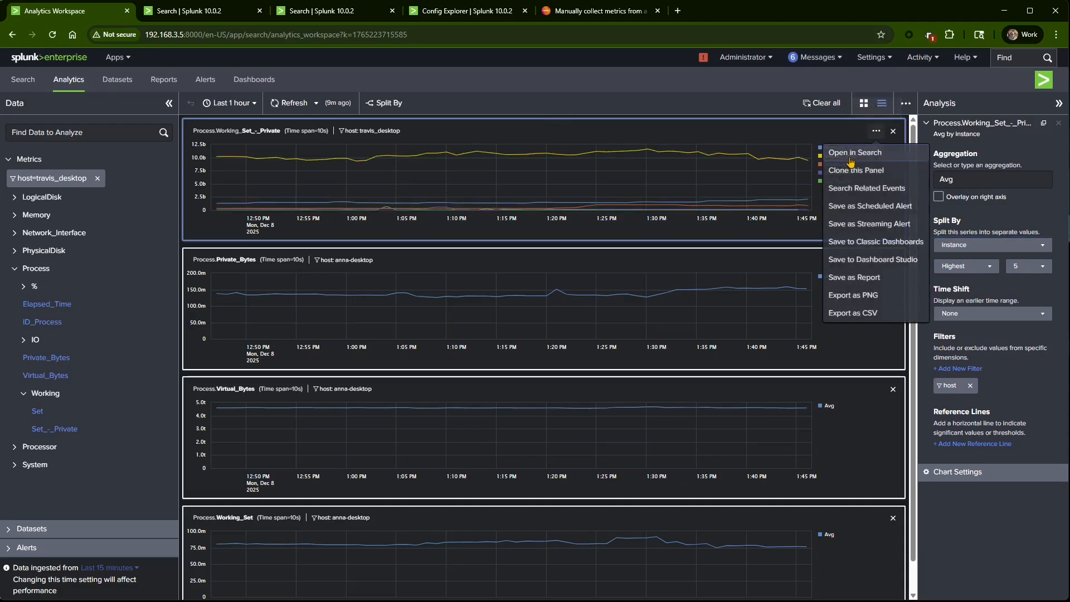
{"action": "left_click", "coordinate": [851, 155]}
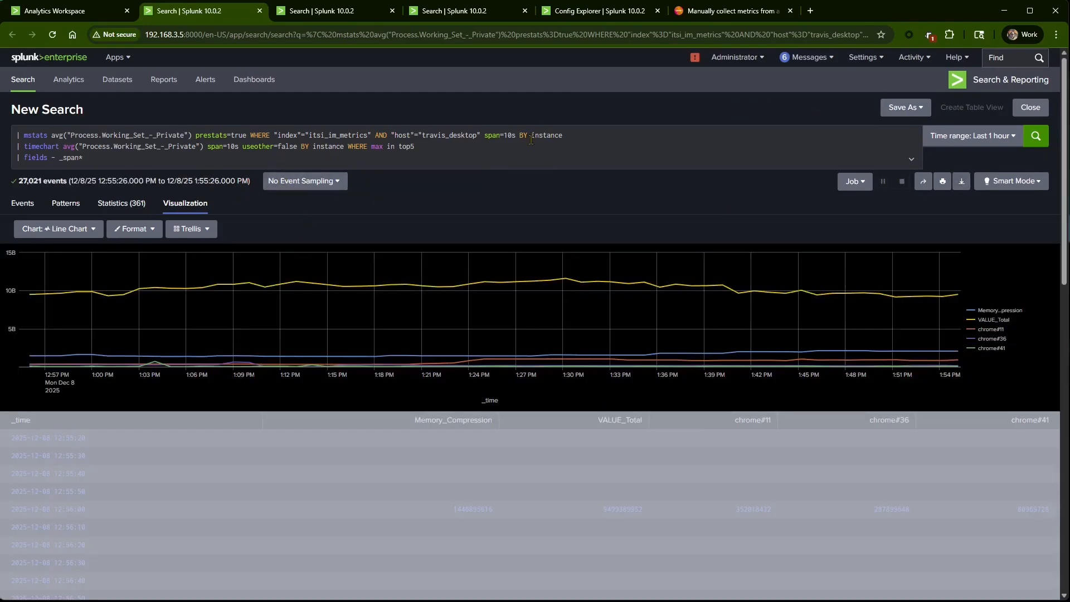
{"action": "left_click", "coordinate": [259, 11]}
- Try to rerun the OBS memory search with Process.Working_Set-Private as the metric
{"action": "left_click", "coordinate": [212, 15]}
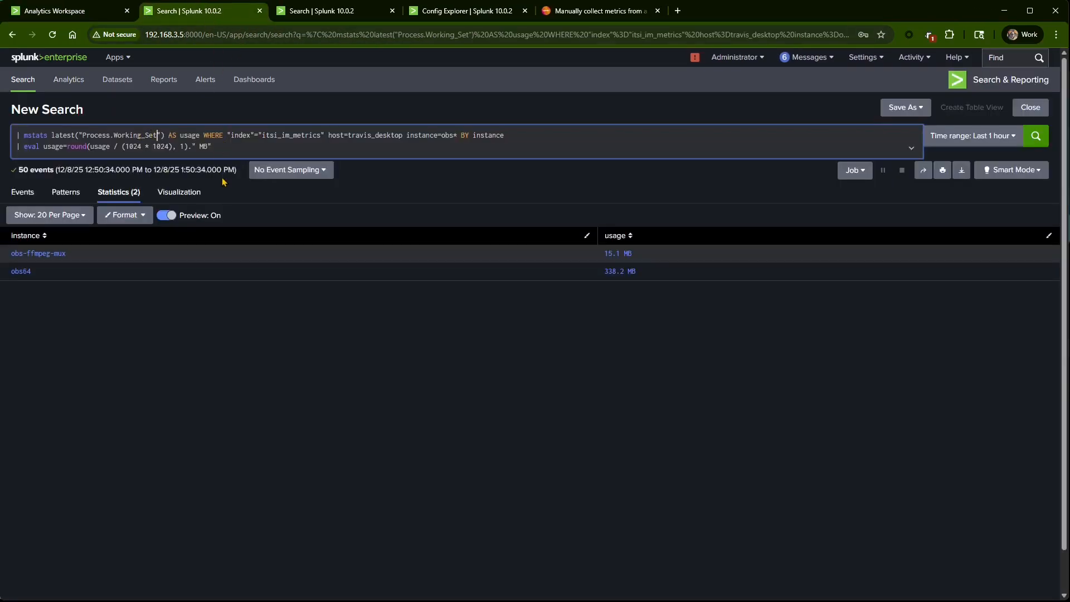
{"action": "type", "text": "-Private"}
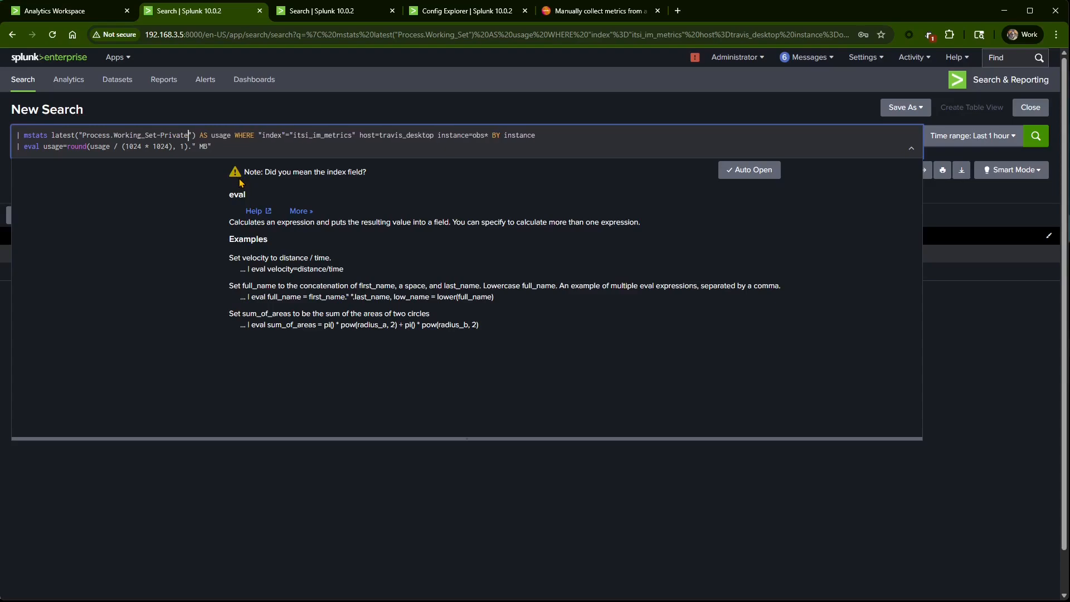
{"action": "key", "text": "Return"}
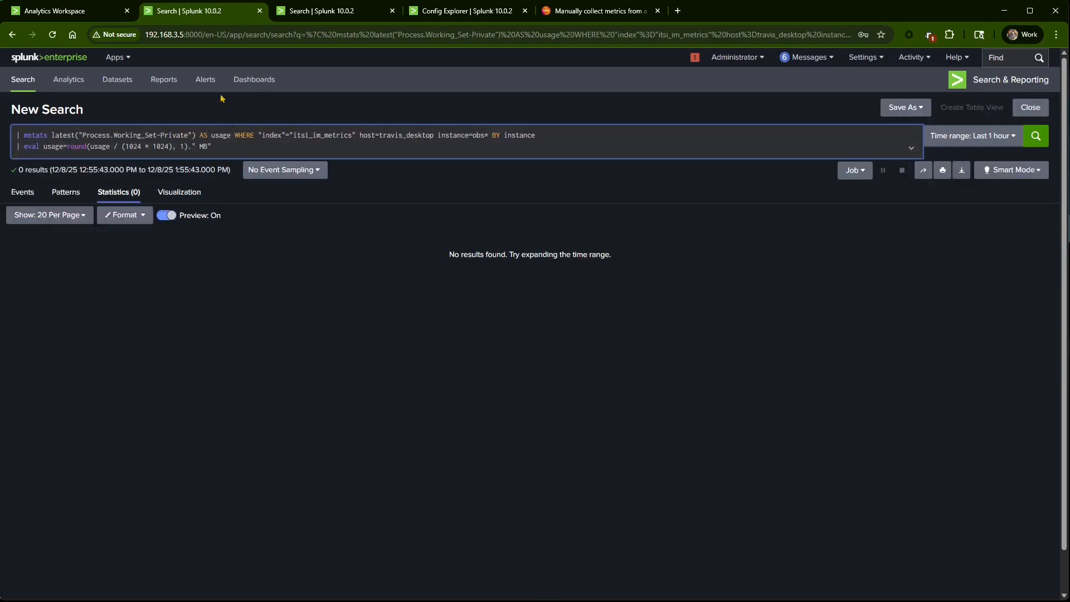
- Rerun the OBS search with the metric name Process.Working_Set_-_Private copied from its chart and compare the usage with OBS Studio's memory in Task Manager
{"action": "left_click", "coordinate": [99, 12]}
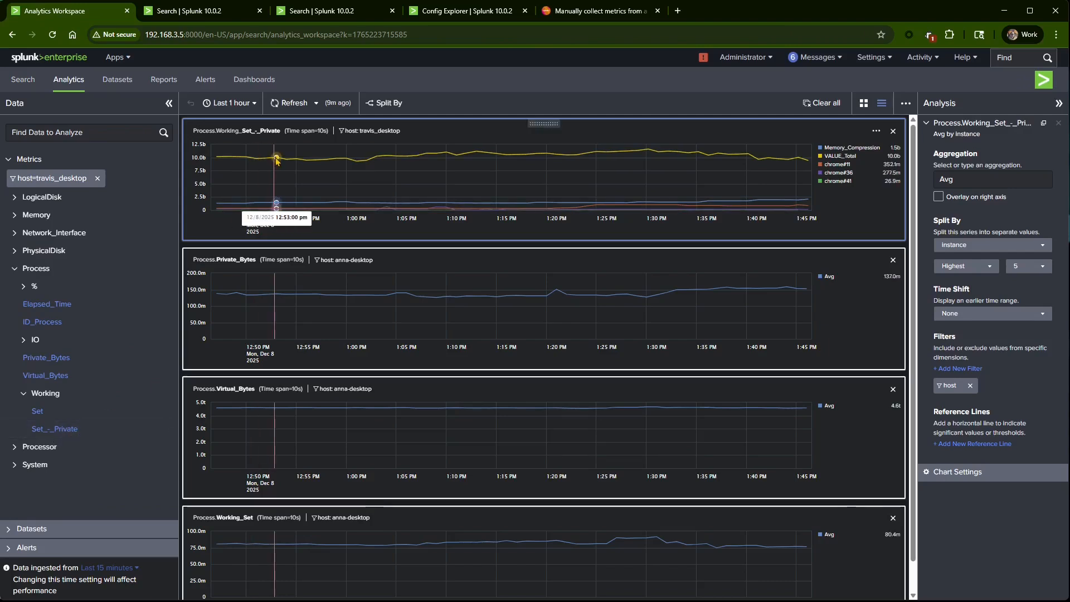
{"action": "left_click", "coordinate": [266, 133]}
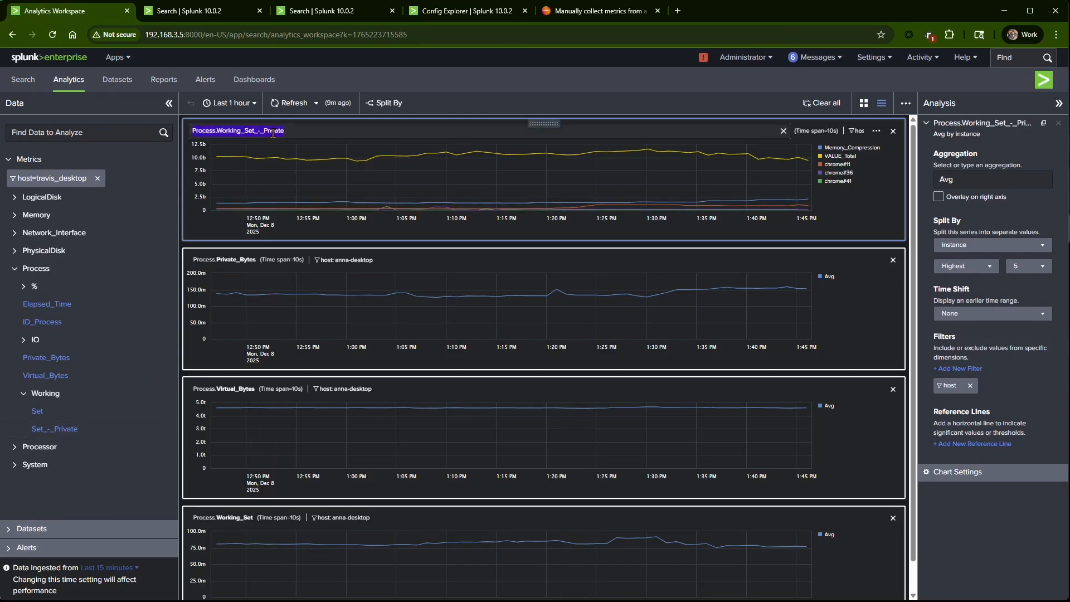
{"action": "left_click_drag", "start_coordinate": [287, 132], "coordinate": [184, 133]}
{"action": "key", "text": "ctrl+c"}
{"action": "left_click", "coordinate": [206, 10]}
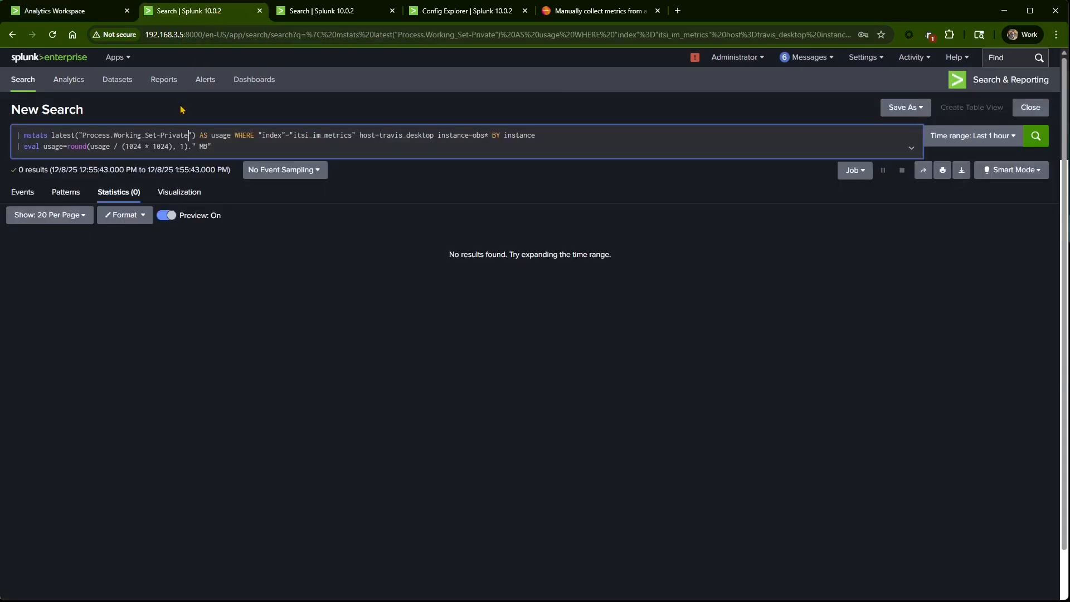
{"action": "left_click_drag", "start_coordinate": [190, 135], "coordinate": [82, 137]}
{"action": "key", "text": "ctrl+v"}
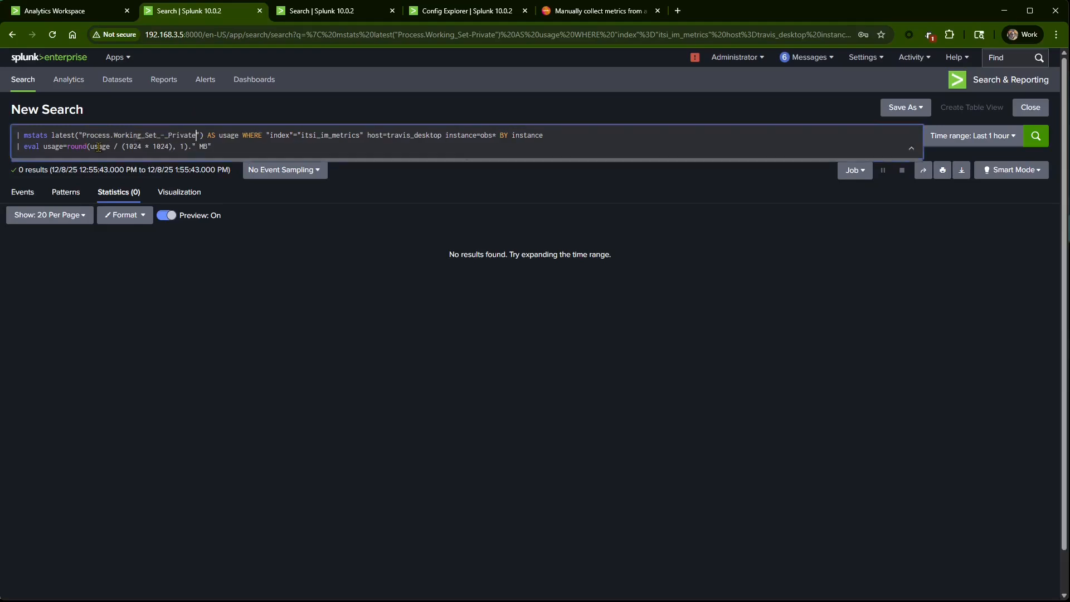
{"action": "key", "text": "Return"}
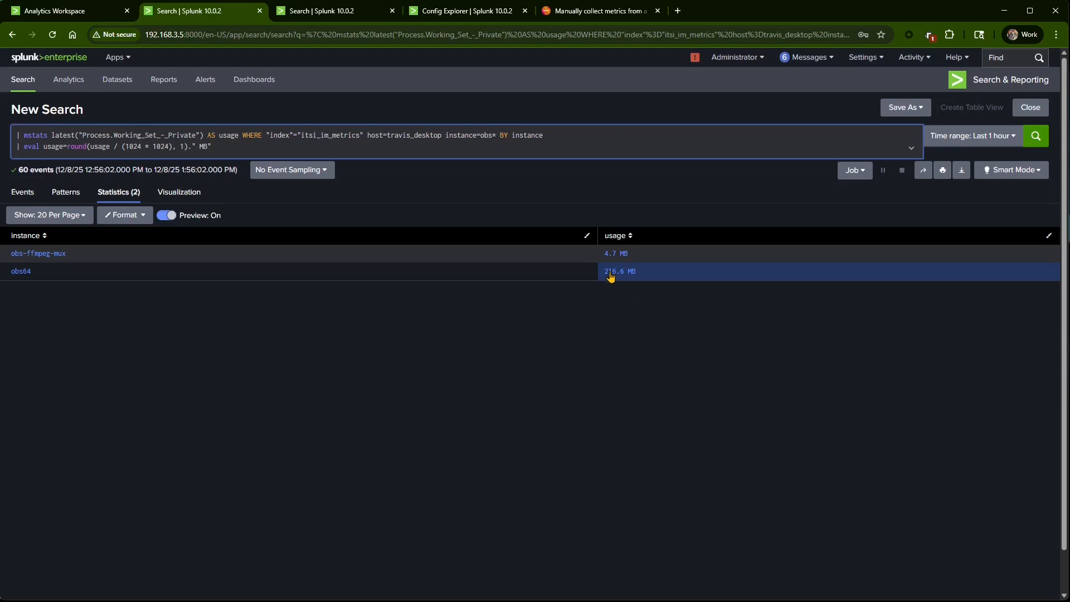
{"action": "key", "text": "ctrl+shift+Escape"}
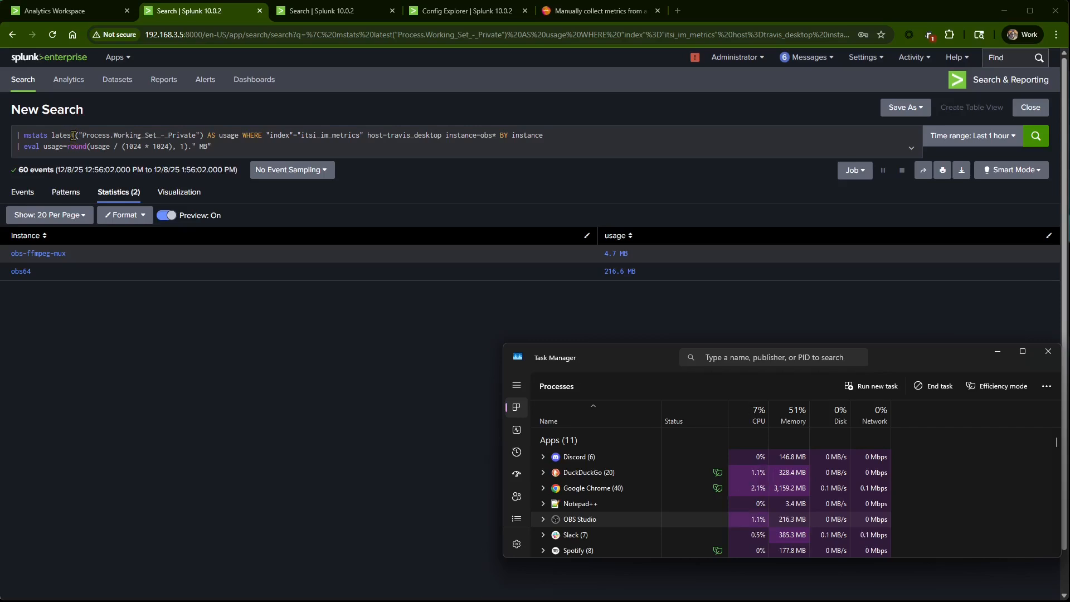
{"action": "left_click", "coordinate": [75, 135]}
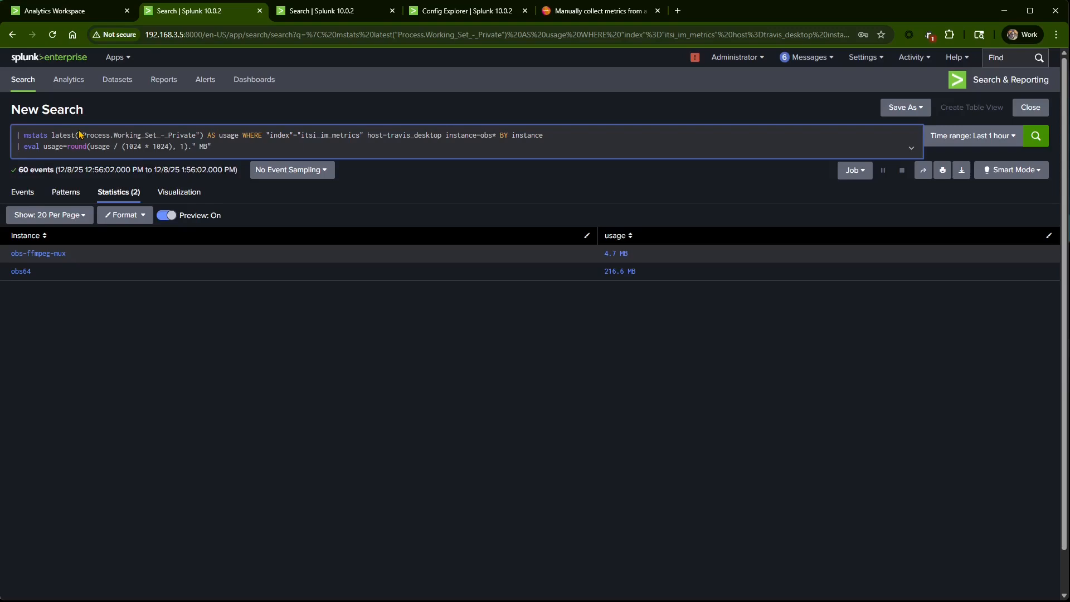
- Return to the default inputs.conf in Config Explorer and highlight the "; Working Set - Private" entry ending the perfmon://Process counters
{"action": "left_click", "coordinate": [459, 16]}
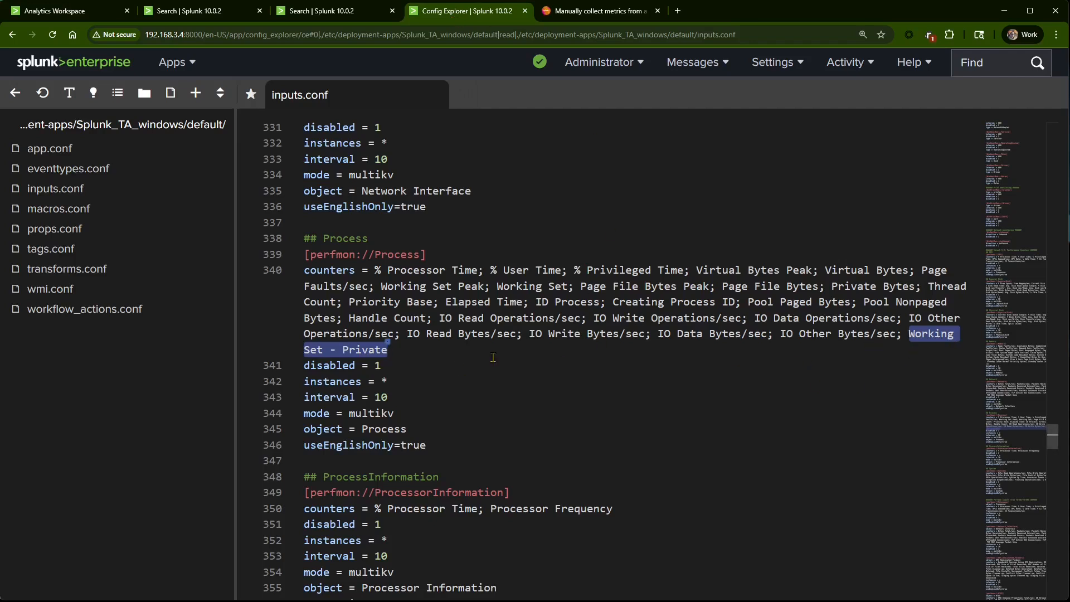
{"action": "left_click", "coordinate": [372, 350]}
{"action": "left_click_drag", "start_coordinate": [386, 350], "coordinate": [896, 333]}
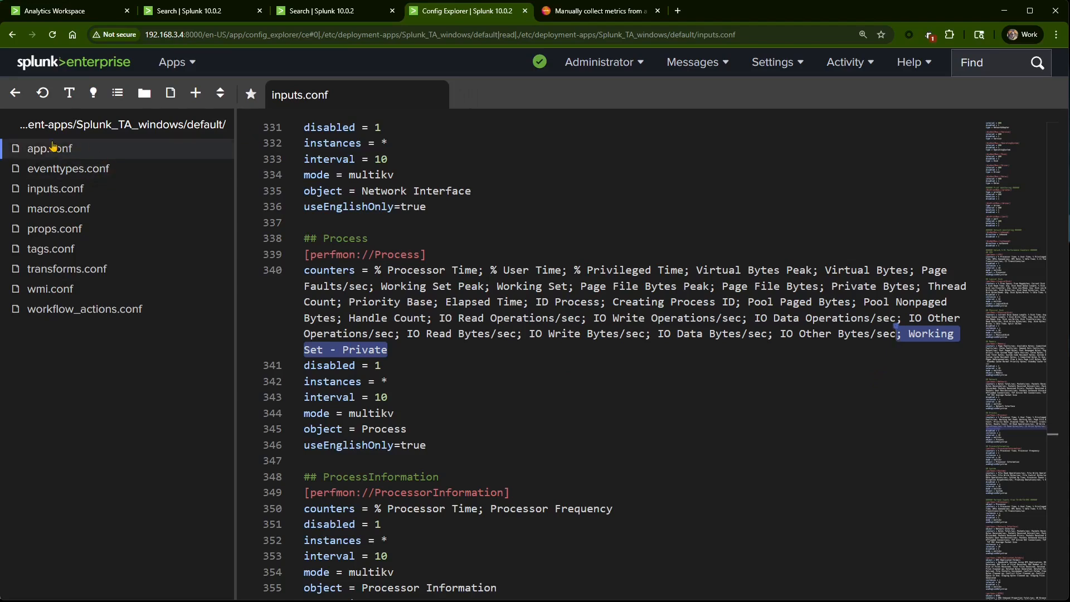
- Check the contents of the Splunk_TA_windows local folder and return to the app's root folder
{"action": "left_click", "coordinate": [23, 122]}
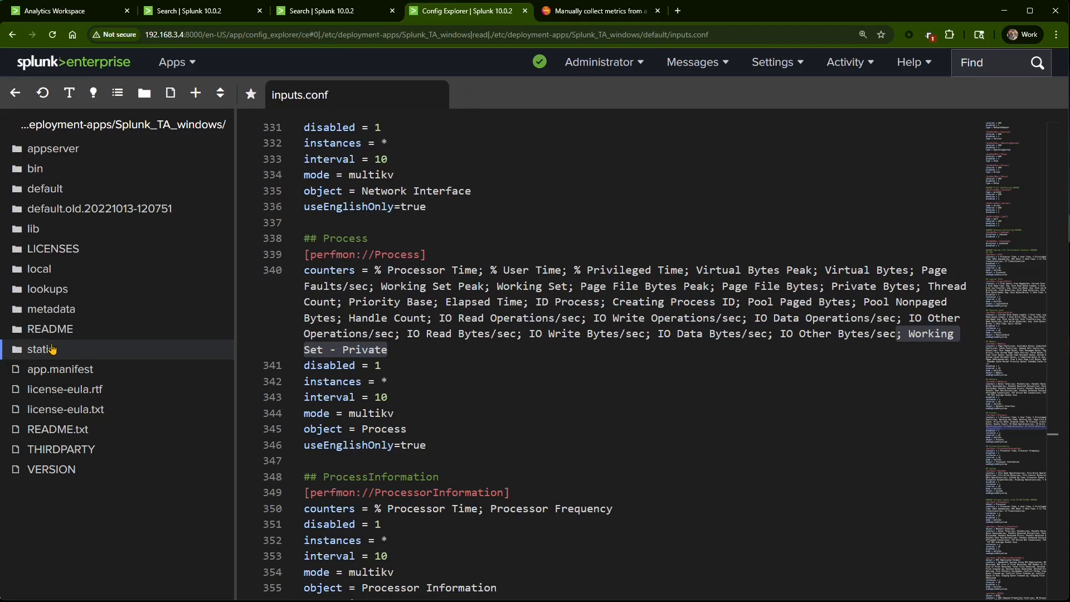
{"action": "left_click", "coordinate": [61, 270]}
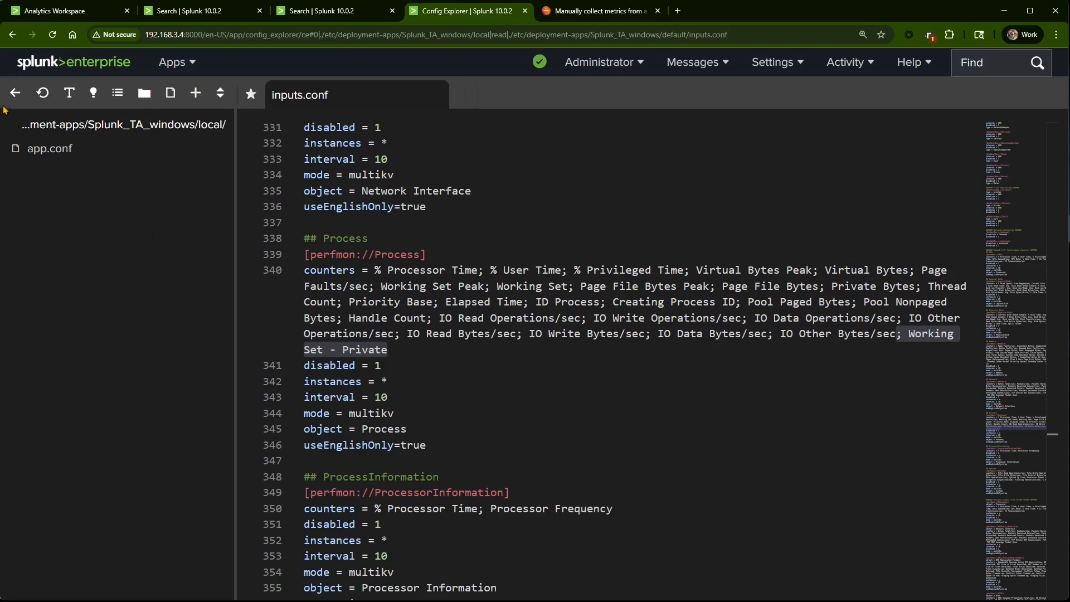
{"action": "left_click", "coordinate": [22, 100]}
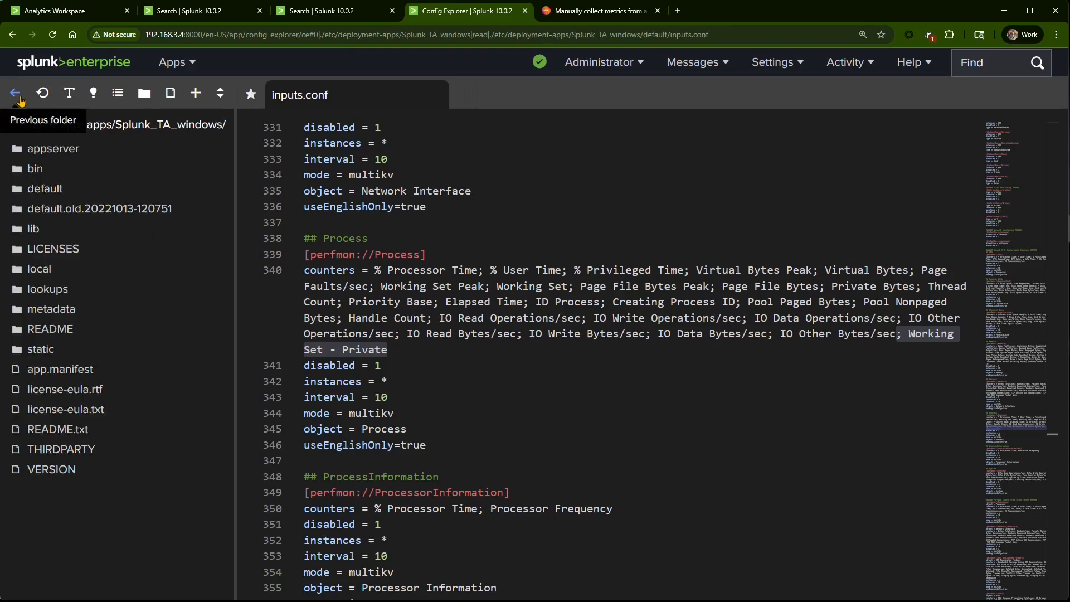
- Open inputs.conf from the local folder of the win_inputs deployment app and examine its perfmon://Process stanza
{"action": "left_click", "coordinate": [17, 97]}
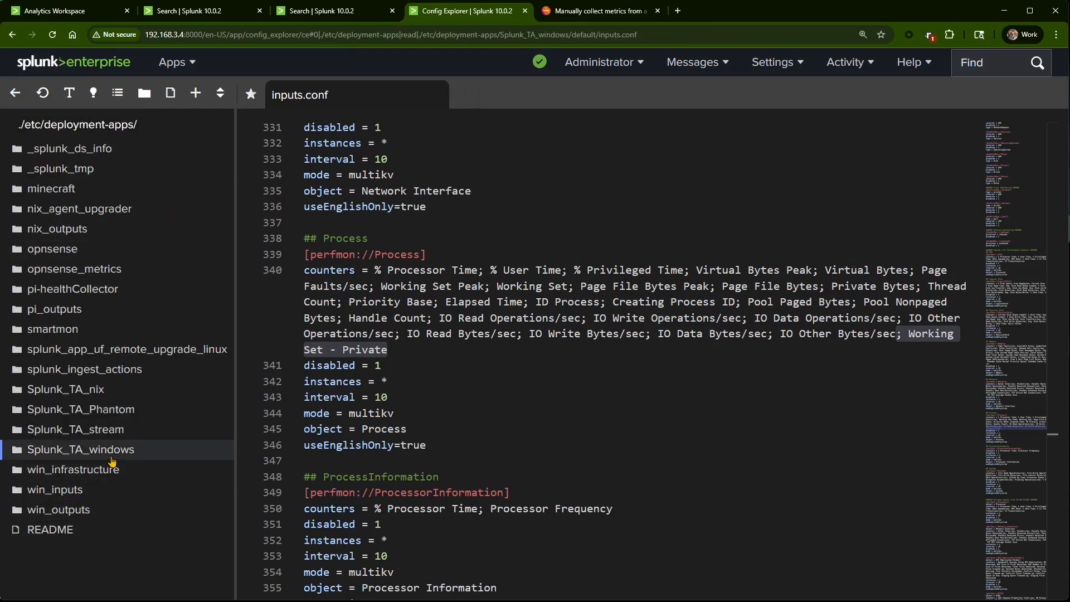
{"action": "left_click", "coordinate": [77, 497]}
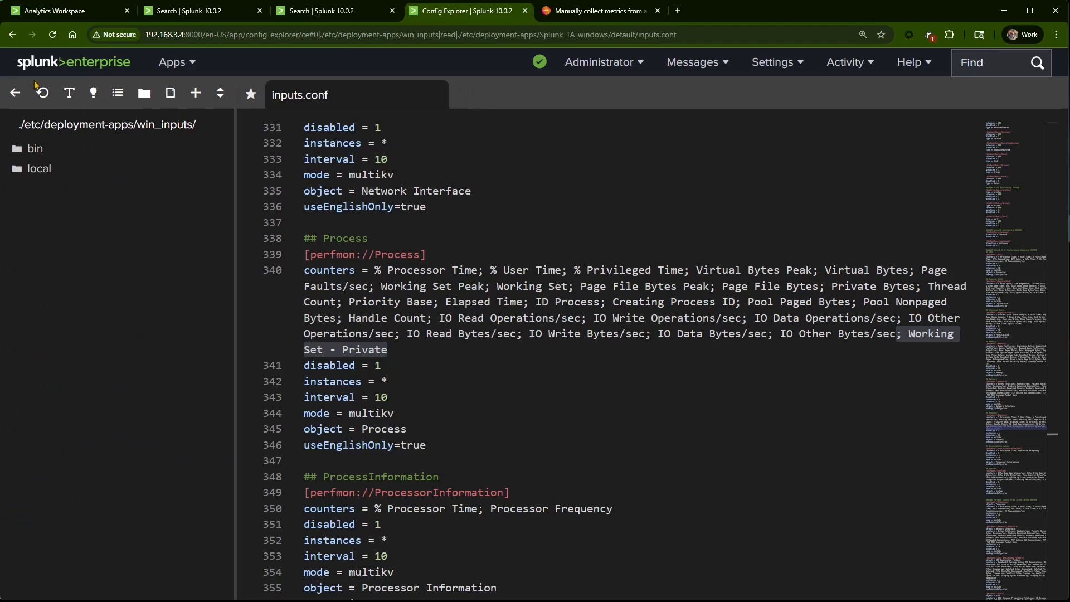
{"action": "left_click", "coordinate": [15, 93]}
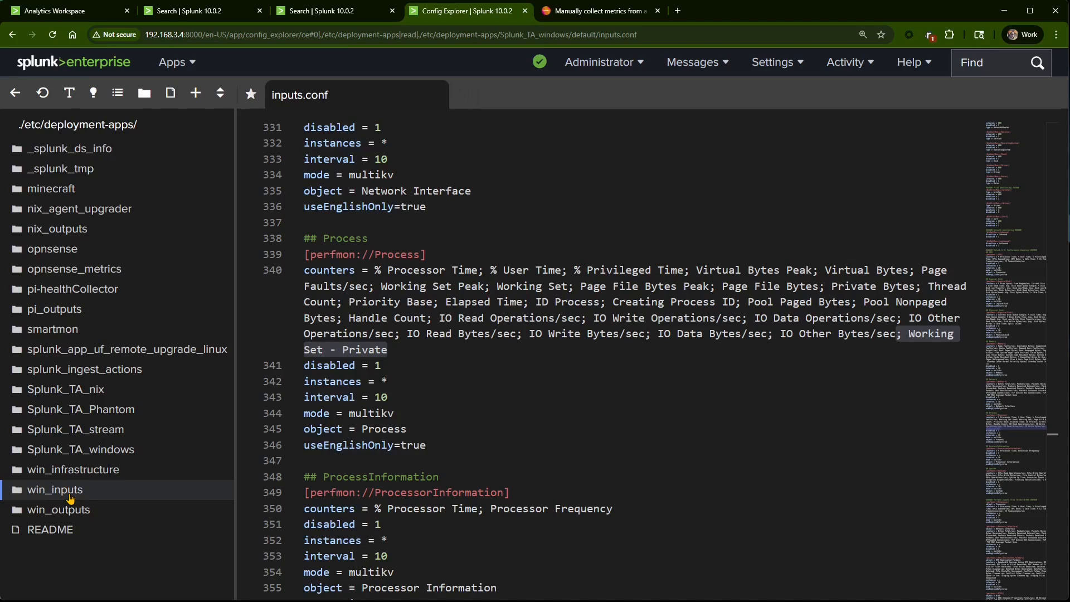
{"action": "left_click", "coordinate": [69, 494]}
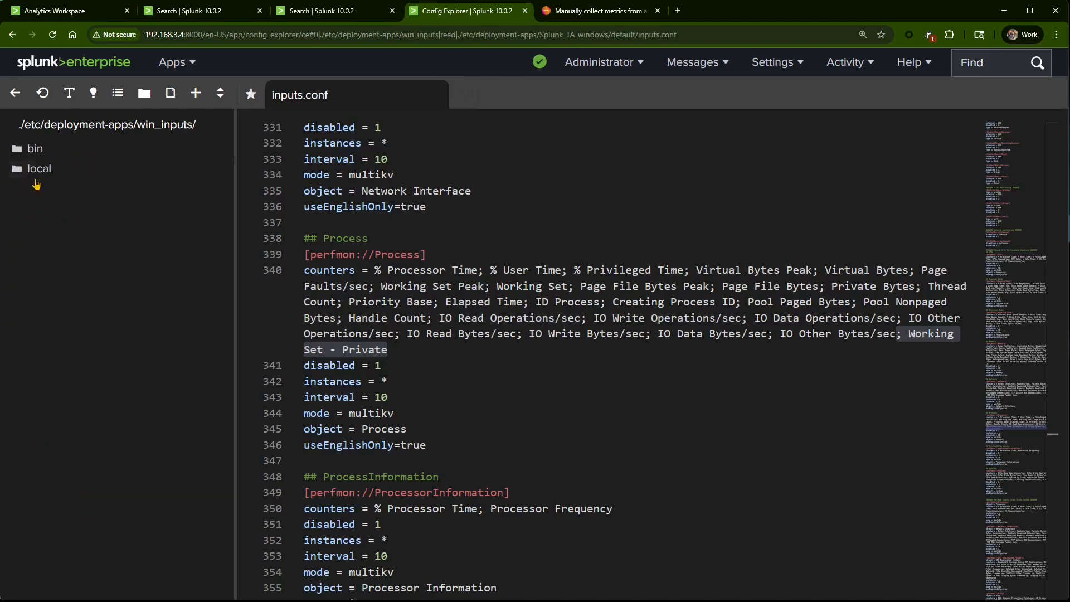
{"action": "left_click", "coordinate": [32, 170]}
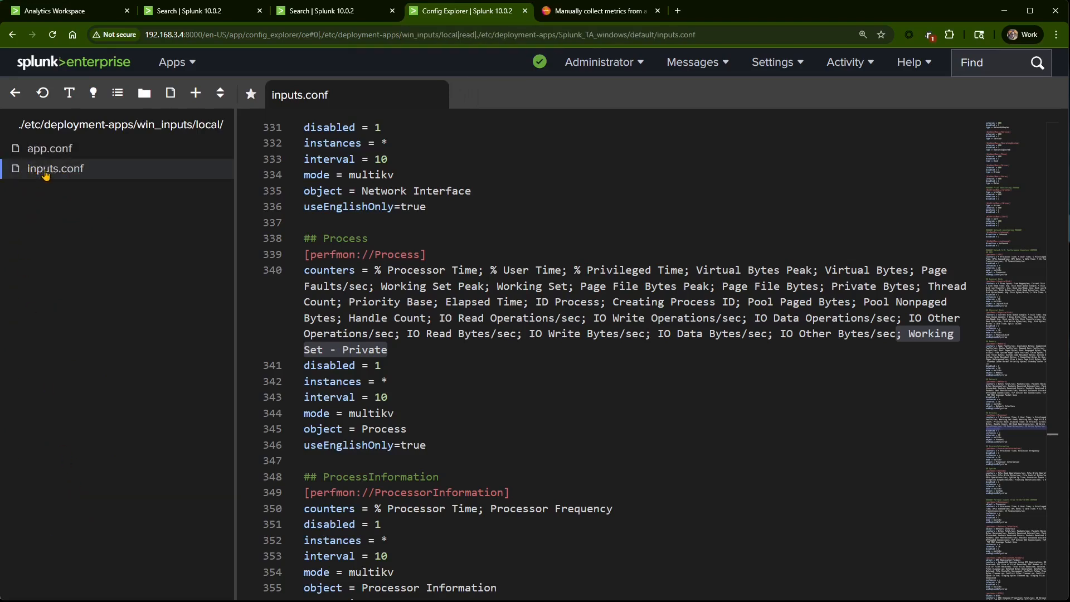
{"action": "left_click", "coordinate": [45, 170]}
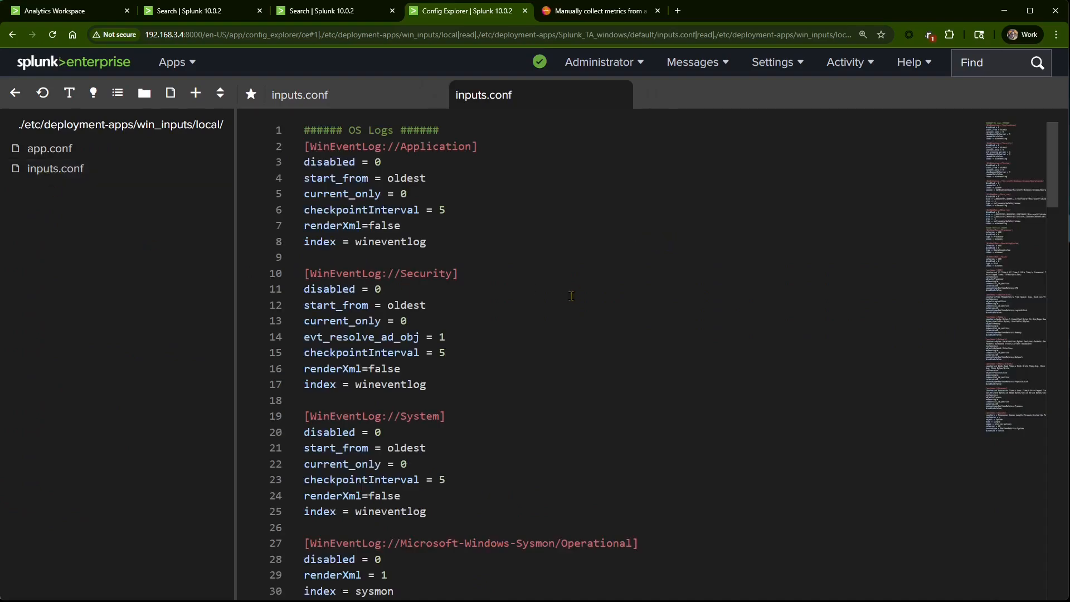
{"action": "scroll", "coordinate": [575, 292], "scroll_direction": "down", "scroll_amount": 12}
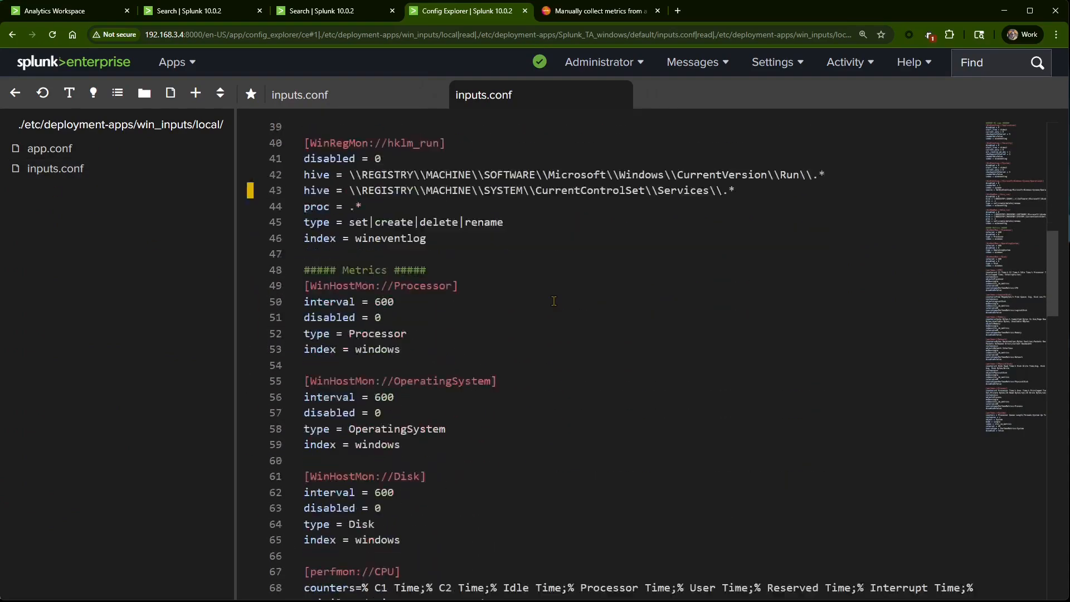
{"action": "scroll", "coordinate": [553, 301], "scroll_direction": "down", "scroll_amount": 8}
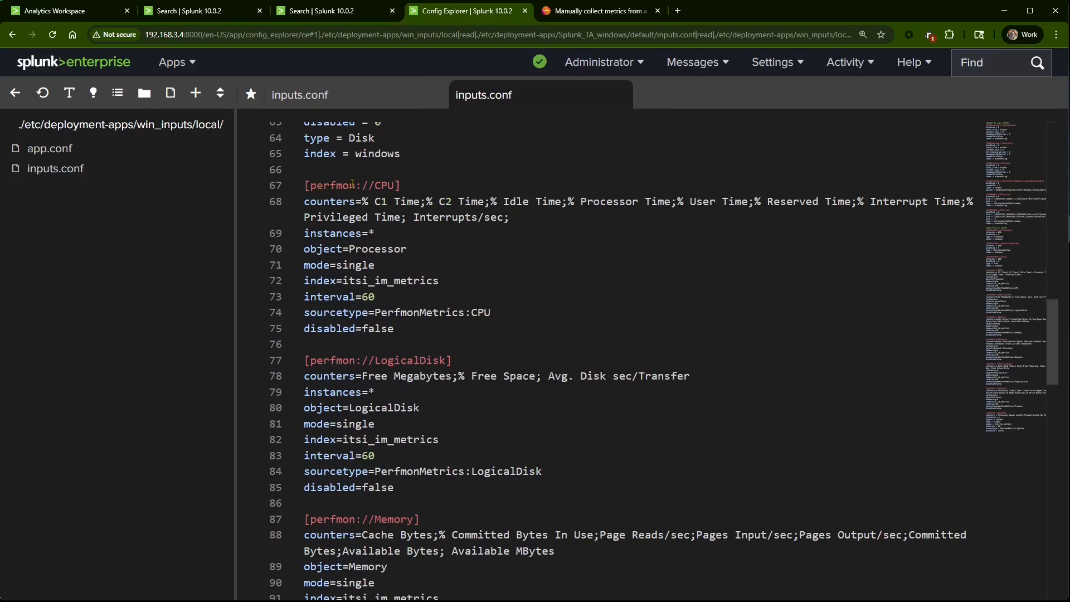
{"action": "scroll", "coordinate": [352, 184], "scroll_direction": "down", "scroll_amount": 9}
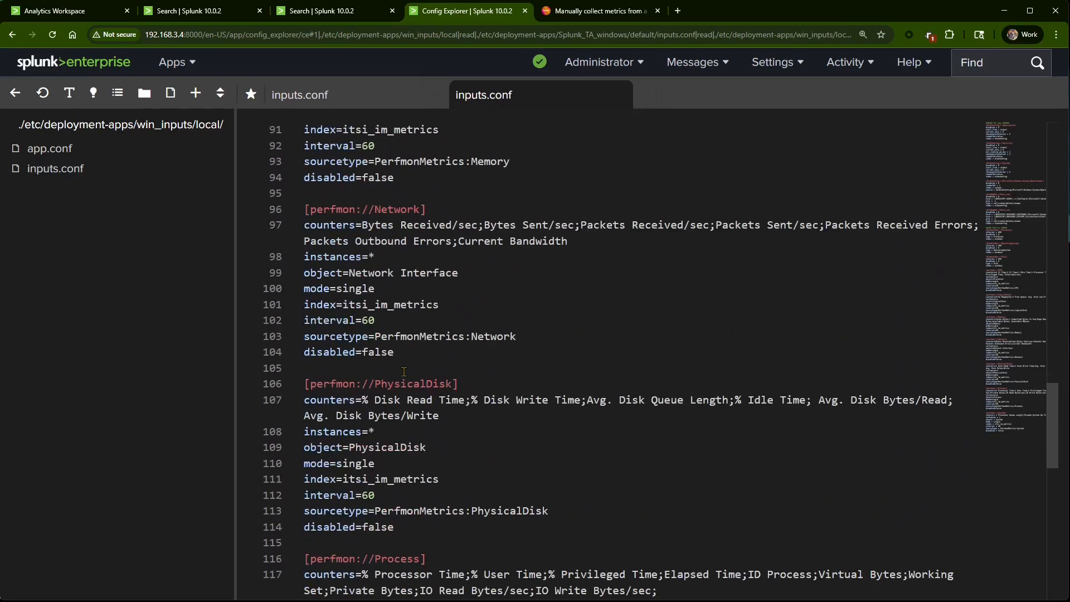
{"action": "scroll", "coordinate": [404, 371], "scroll_direction": "down", "scroll_amount": 5}
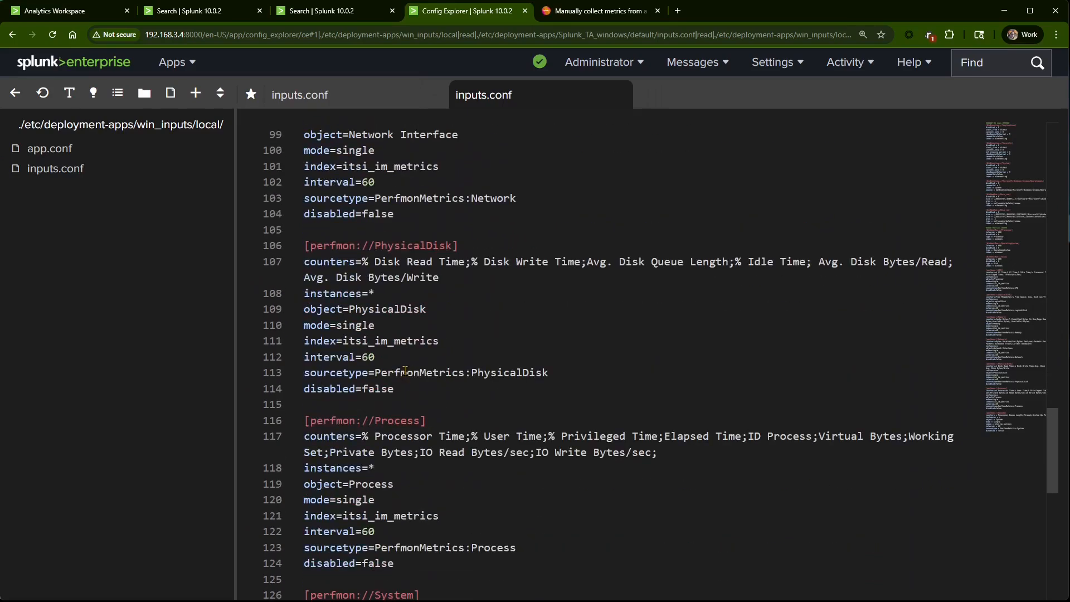
- Switch to the terminal, list the files in win_inputs/local and open inputs.conf in vi
{"action": "left_click", "coordinate": [670, 346]}
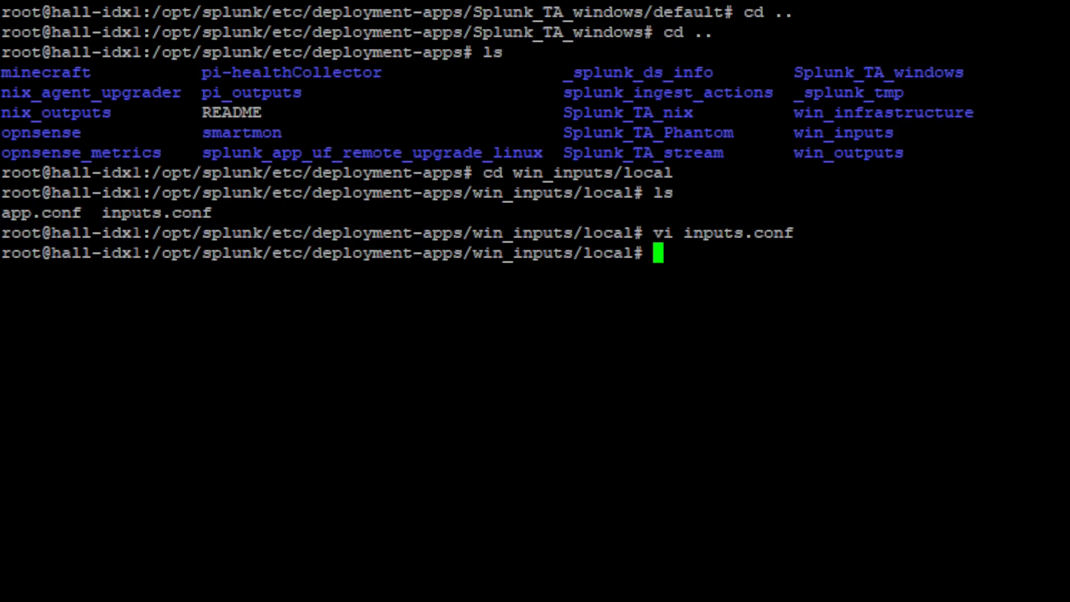
{"action": "type", "text": "ls"}
{"action": "key", "text": "Return"}
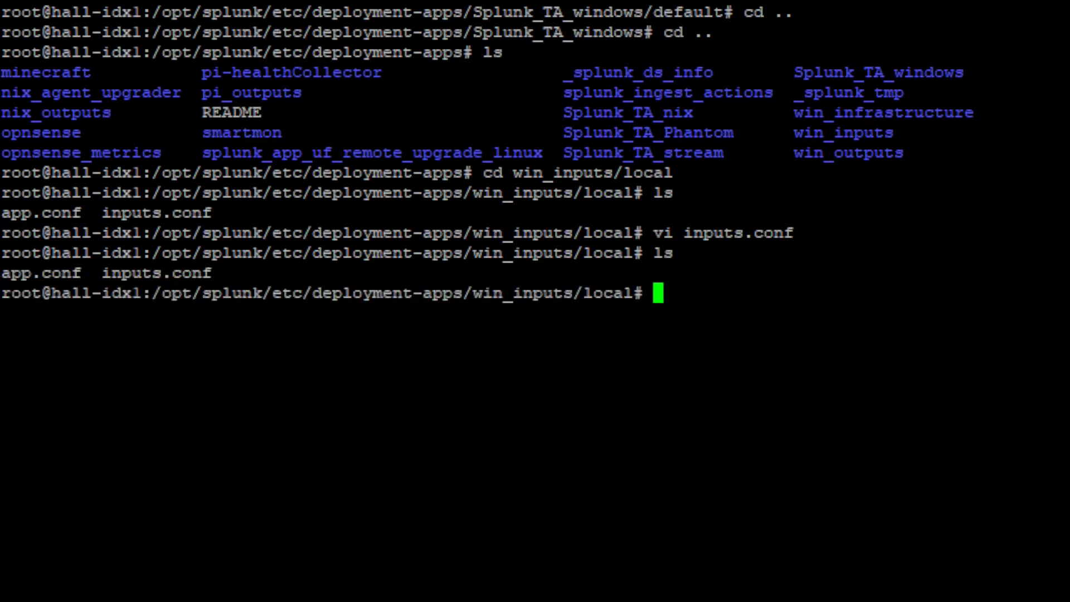
{"action": "type", "text": "cvi"}
{"action": "key", "text": "BackSpace"}
{"action": "key", "text": "BackSpace"}
{"action": "key", "text": "BackSpace"}
{"action": "type", "text": "vi inputs.conf"}
{"action": "key", "text": "Return"}
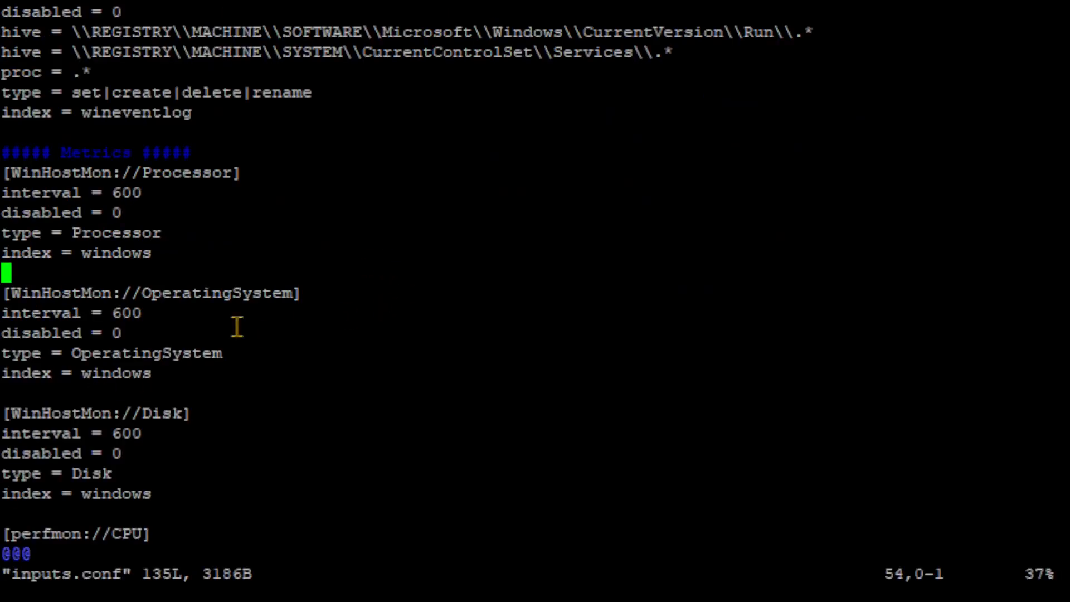
- Paste the copied "; Working Set - Private" at the end of the counters line in the [perfmon://Process] stanza
{"action": "left_click_drag", "start_coordinate": [243, 321], "coordinate": [262, 303]}
{"action": "scroll", "coordinate": [716, 408], "scroll_direction": "up", "scroll_amount": 1}
{"action": "scroll", "coordinate": [717, 408], "scroll_direction": "down", "scroll_amount": 1}
{"action": "key", "text": "Down"}
{"action": "key", "text": "Down"}
{"action": "key", "text": "Down"}
{"action": "key", "text": "Down"}
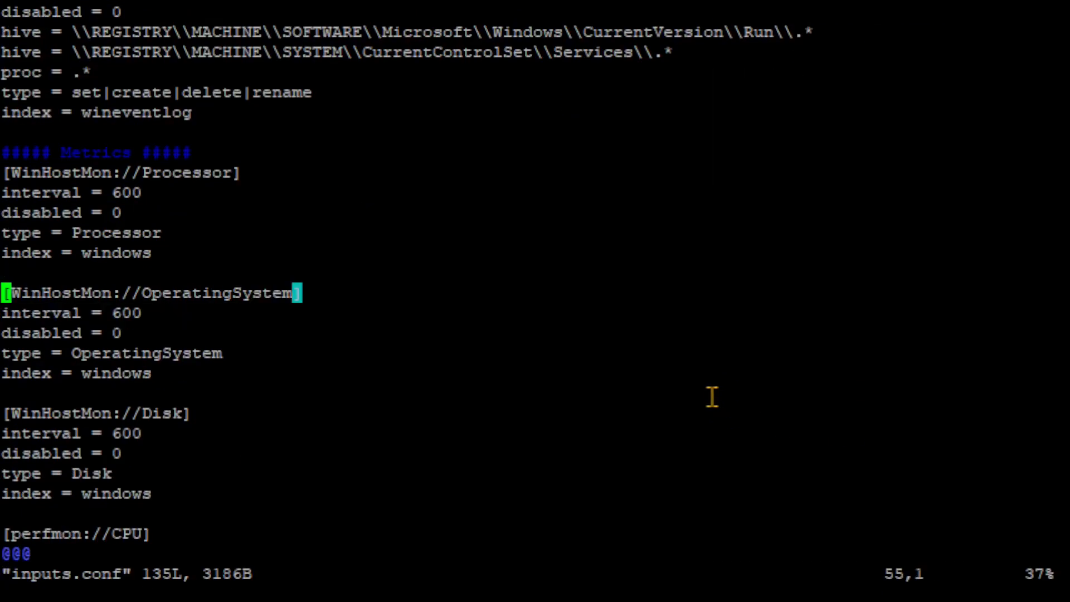
{"action": "key", "text": "Down"}
{"action": "key", "text": "Down"}
{"action": "key", "text": "Down"}
{"action": "key", "text": "Down"}
{"action": "key", "text": "Down"}
{"action": "key", "text": "Down"}
{"action": "key", "text": "Down"}
{"action": "key", "text": "Down"}
{"action": "key", "text": "Down"}
{"action": "key", "text": "Down"}
{"action": "key", "text": "Down"}
{"action": "key", "text": "Down"}
{"action": "key", "text": "Down"}
{"action": "key", "text": "Down"}
{"action": "key", "text": "Down"}
{"action": "key", "text": "Down"}
{"action": "key", "text": "Down"}
{"action": "key", "text": "Down"}
{"action": "key", "text": "Down"}
{"action": "key", "text": "Down"}
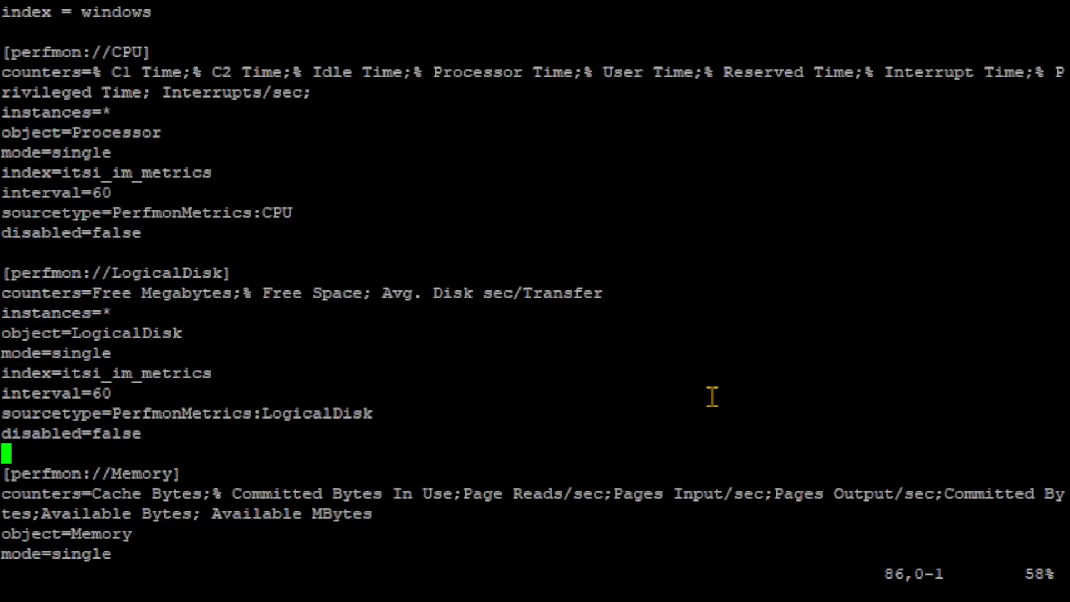
{"action": "key", "text": "Down"}
{"action": "key", "text": "Down"}
{"action": "key", "text": "Down"}
{"action": "key", "text": "Down"}
{"action": "key", "text": "Down"}
{"action": "key", "text": "Down"}
{"action": "key", "text": "Down"}
{"action": "key", "text": "Down"}
{"action": "key", "text": "Down"}
{"action": "key", "text": "Down"}
{"action": "key", "text": "Down"}
{"action": "key", "text": "Down"}
{"action": "key", "text": "Down"}
{"action": "key", "text": "Down"}
{"action": "key", "text": "Down"}
{"action": "key", "text": "Down"}
{"action": "key", "text": "Down"}
{"action": "key", "text": "Down"}
{"action": "key", "text": "Down"}
{"action": "key", "text": "Down"}
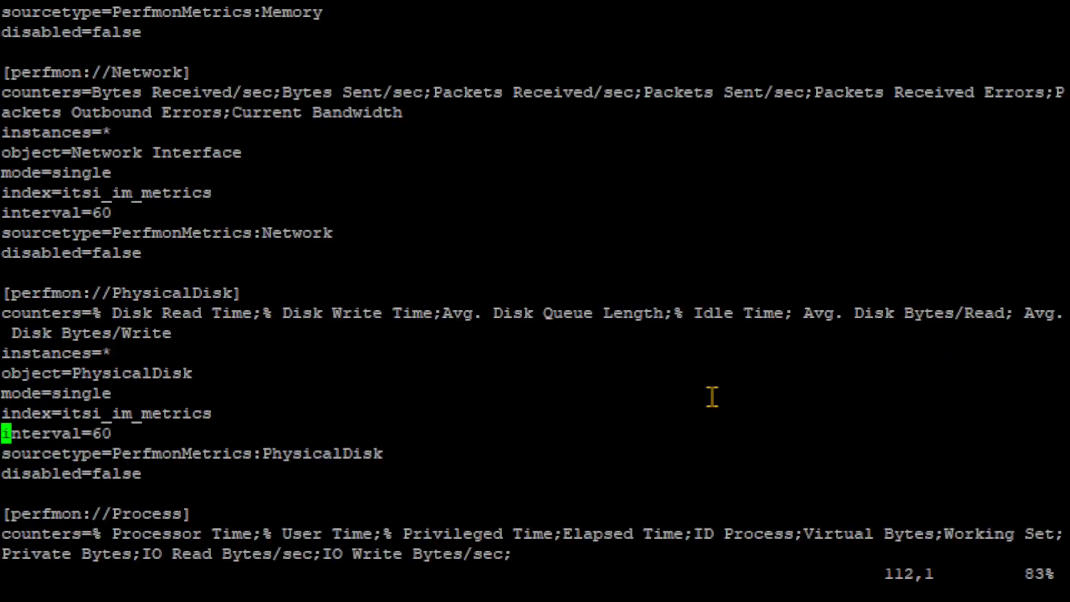
{"action": "key", "text": "Down"}
{"action": "key", "text": "Down"}
{"action": "key", "text": "Down"}
{"action": "key", "text": "Up"}
{"action": "key", "text": "Up"}
{"action": "key", "text": "Up"}
{"action": "key", "text": "Down"}
{"action": "key", "text": "Right"}
{"action": "key", "text": "Right"}
{"action": "key", "text": "Up"}
{"action": "key", "text": "Right"}
{"action": "key", "text": "Right"}
{"action": "key", "text": "Right"}
{"action": "key", "text": "Right"}
{"action": "key", "text": "Right"}
{"action": "key", "text": "Right"}
{"action": "key", "text": "Right"}
{"action": "key", "text": "Right"}
{"action": "key", "text": "Right"}
{"action": "key", "text": "Right"}
{"action": "key", "text": "Right"}
{"action": "key", "text": "Right"}
{"action": "key", "text": "Right"}
{"action": "key", "text": "Right"}
{"action": "key", "text": "Right"}
{"action": "key", "text": "Right"}
{"action": "key", "text": "Right"}
{"action": "key", "text": "Right"}
{"action": "key", "text": "Right"}
{"action": "key", "text": "Right"}
{"action": "key", "text": "Right"}
{"action": "key", "text": "Right"}
{"action": "key", "text": "Right"}
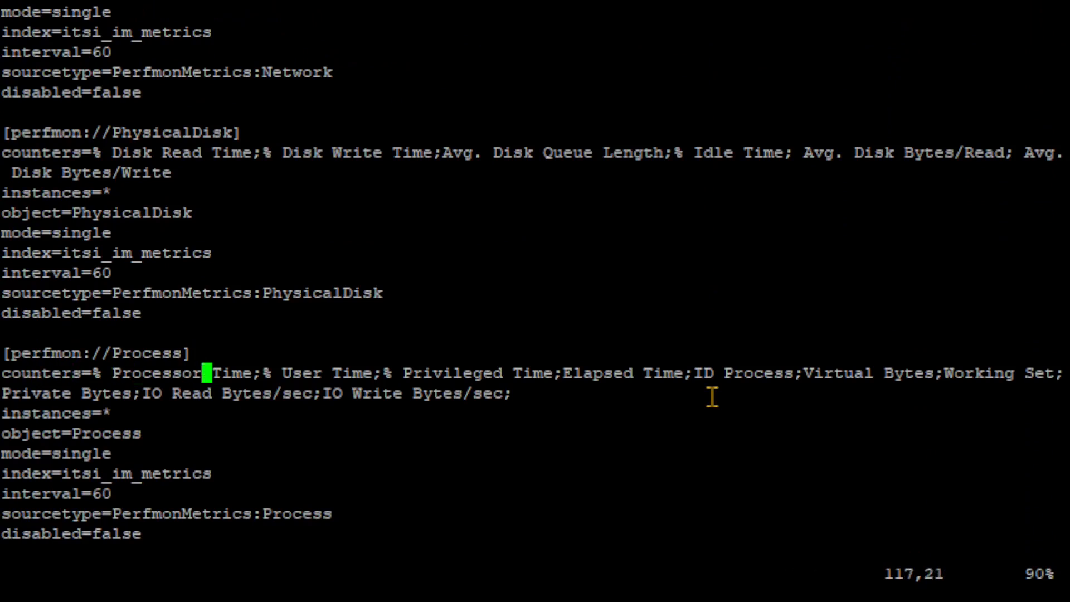
{"action": "key", "text": "Right"}
{"action": "key", "text": "Right"}
{"action": "key", "text": "Right"}
{"action": "key", "text": "Right"}
{"action": "key", "text": "Right"}
{"action": "key", "text": "Right"}
{"action": "key", "text": "Right"}
{"action": "key", "text": "Right"}
{"action": "key", "text": "Right"}
{"action": "key", "text": "Right"}
{"action": "key", "text": "Right"}
{"action": "key", "text": "Right"}
{"action": "key", "text": "Right"}
{"action": "key", "text": "Right"}
{"action": "key", "text": "Right"}
{"action": "key", "text": "Right"}
{"action": "key", "text": "Right"}
{"action": "key", "text": "Right"}
{"action": "key", "text": "Right"}
{"action": "key", "text": "Right"}
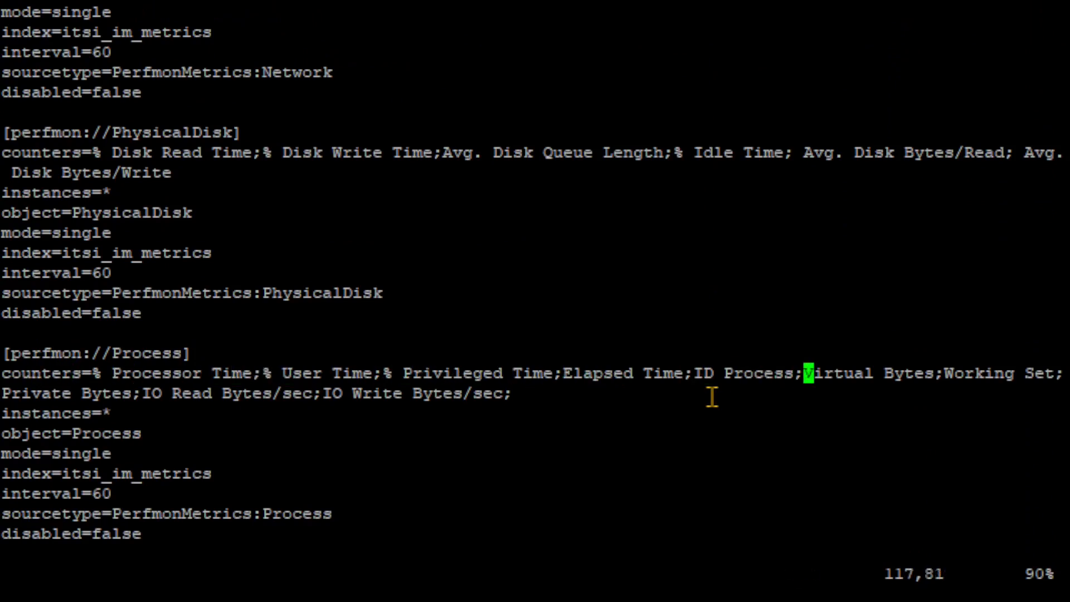
{"action": "key", "text": "Right"}
{"action": "key", "text": "Right"}
{"action": "key", "text": "Right"}
{"action": "key", "text": "Right"}
{"action": "key", "text": "Right"}
{"action": "key", "text": "Right"}
{"action": "key", "text": "Right"}
{"action": "key", "text": "Right"}
{"action": "key", "text": "Right"}
{"action": "key", "text": "Right"}
{"action": "key", "text": "Right"}
{"action": "key", "text": "Right"}
{"action": "key", "text": "Right"}
{"action": "key", "text": "Right"}
{"action": "key", "text": "Right"}
{"action": "key", "text": "Right"}
{"action": "key", "text": "Right"}
{"action": "key", "text": "Right"}
{"action": "key", "text": "Right"}
{"action": "key", "text": "Right"}
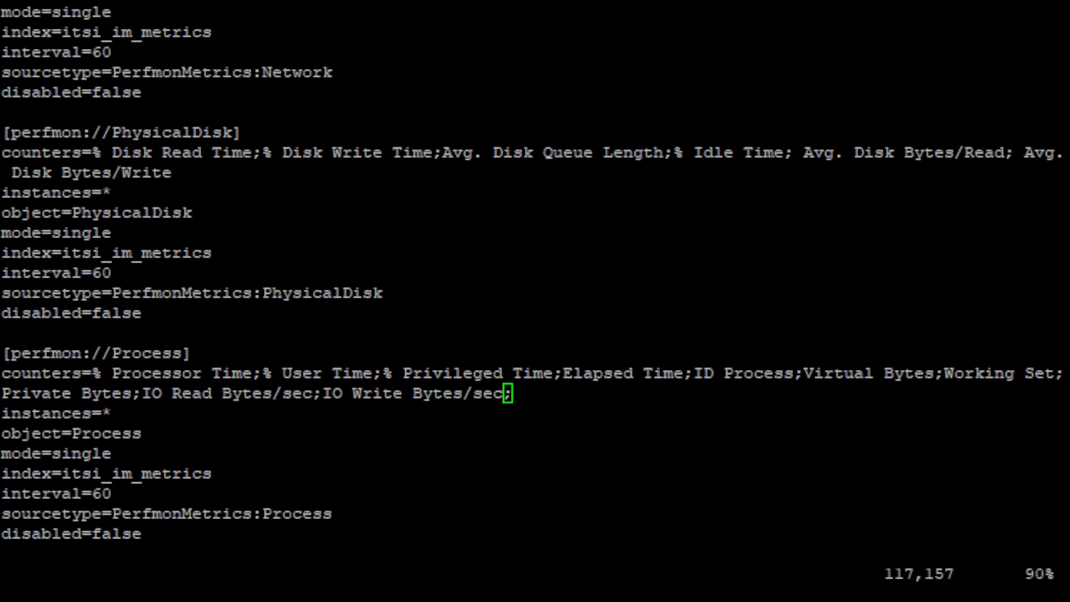
{"action": "left_click", "coordinate": [564, 394]}
{"action": "key", "text": "i"}
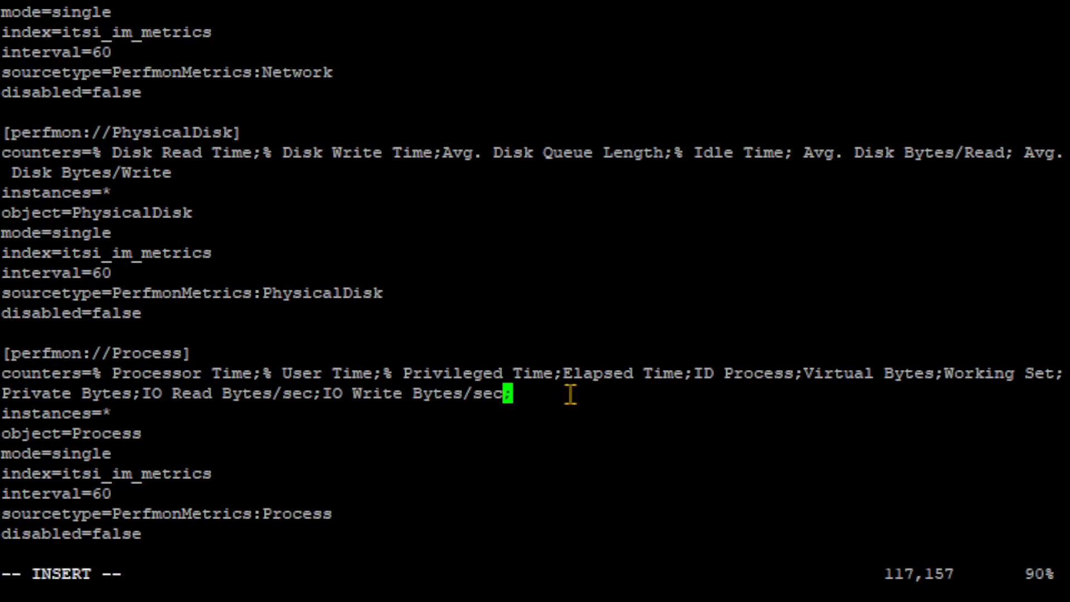
{"action": "key", "text": "Right"}
{"action": "right_click", "coordinate": [570, 395]}
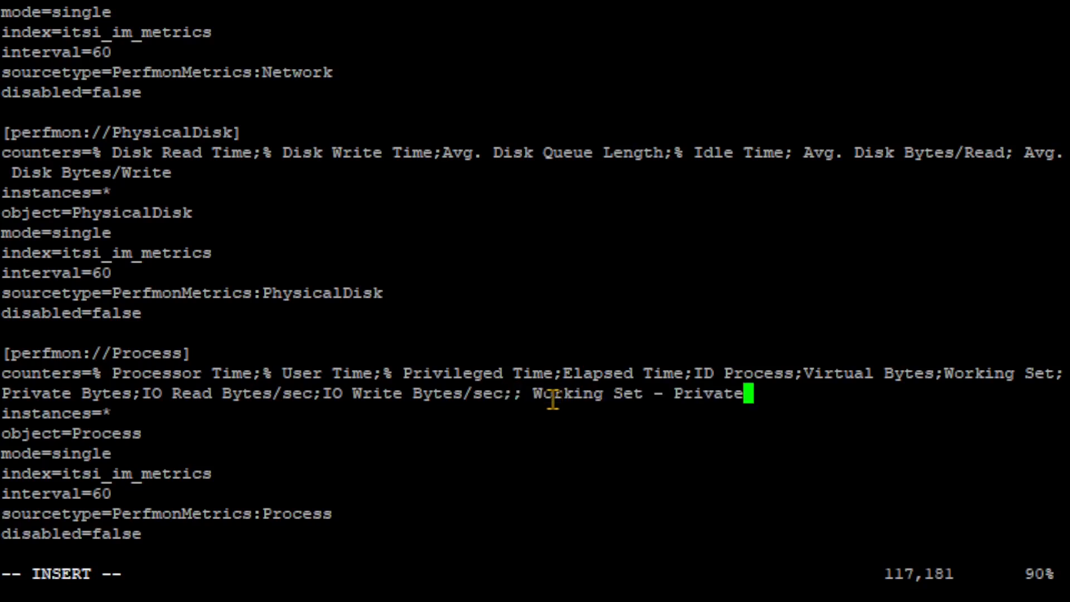
- Remove the extra semicolon and the space before "Working Set - Private" in the [perfmon://Process] counters line
{"action": "key", "text": "Left"}
{"action": "key", "text": "Left"}
{"action": "key", "text": "Left"}
{"action": "key", "text": "Left"}
{"action": "key", "text": "Left"}
{"action": "key", "text": "Left"}
{"action": "key", "text": "Left"}
{"action": "key", "text": "Left"}
{"action": "key", "text": "Left"}
{"action": "key", "text": "Left"}
{"action": "key", "text": "Left"}
{"action": "key", "text": "Left"}
{"action": "key", "text": "Left"}
{"action": "key", "text": "Left"}
{"action": "key", "text": "Left"}
{"action": "key", "text": "Left"}
{"action": "key", "text": "Left"}
{"action": "key", "text": "Left"}
{"action": "key", "text": "Left"}
{"action": "key", "text": "Left"}
{"action": "key", "text": "Left"}
{"action": "key", "text": "BackSpace"}
{"action": "key", "text": "Right"}
{"action": "key", "text": "BackSpace"}
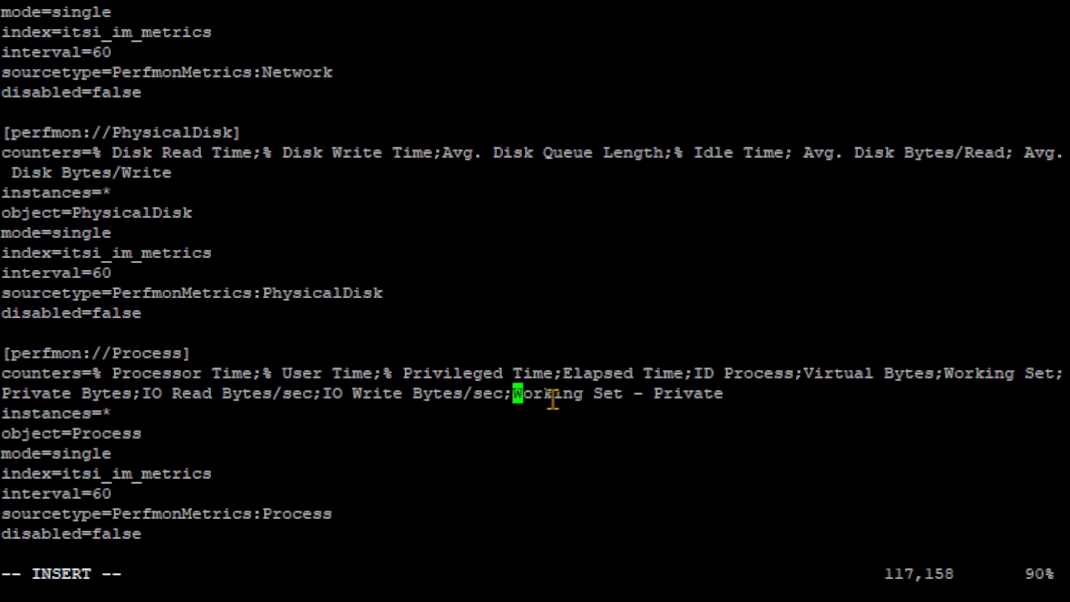
- Add a closing semicolon after "Working Set - Private" at the end of the [perfmon://Process] counters line
{"action": "key", "text": "Right"}
{"action": "key", "text": "Right"}
{"action": "key", "text": "Right"}
{"action": "key", "text": "Right"}
{"action": "key", "text": "Right"}
{"action": "key", "text": "Right"}
{"action": "key", "text": "Right"}
{"action": "key", "text": "Right"}
{"action": "key", "text": "Right"}
{"action": "key", "text": "Right"}
{"action": "key", "text": "Right"}
{"action": "key", "text": "Right"}
{"action": "key", "text": "Right"}
{"action": "key", "text": "Right"}
{"action": "key", "text": "Right"}
{"action": "key", "text": "Right"}
{"action": "key", "text": "Right"}
{"action": "key", "text": "Right"}
{"action": "key", "text": "Right"}
{"action": "key", "text": "Right"}
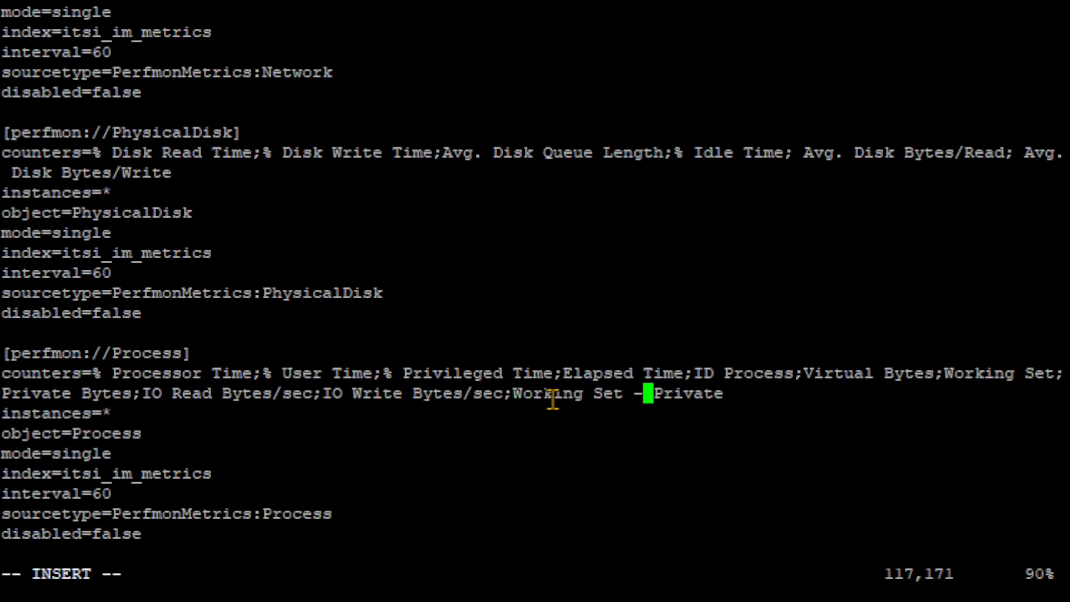
{"action": "type", "text": "'"}
{"action": "key", "text": "BackSpace"}
{"action": "type", "text": ":"}
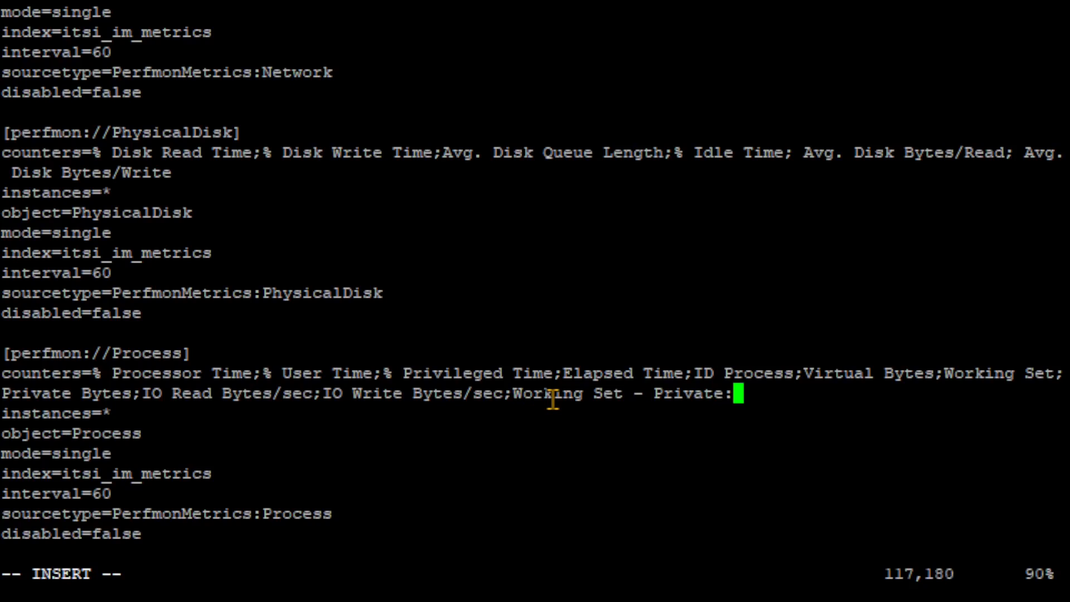
{"action": "key", "text": "BackSpace"}
{"action": "type", "text": ";"}
- Save the edited inputs.conf and quit vi back to the shell
{"action": "key", "text": "Escape"}
{"action": "key", "text": "shift+semicolon"}
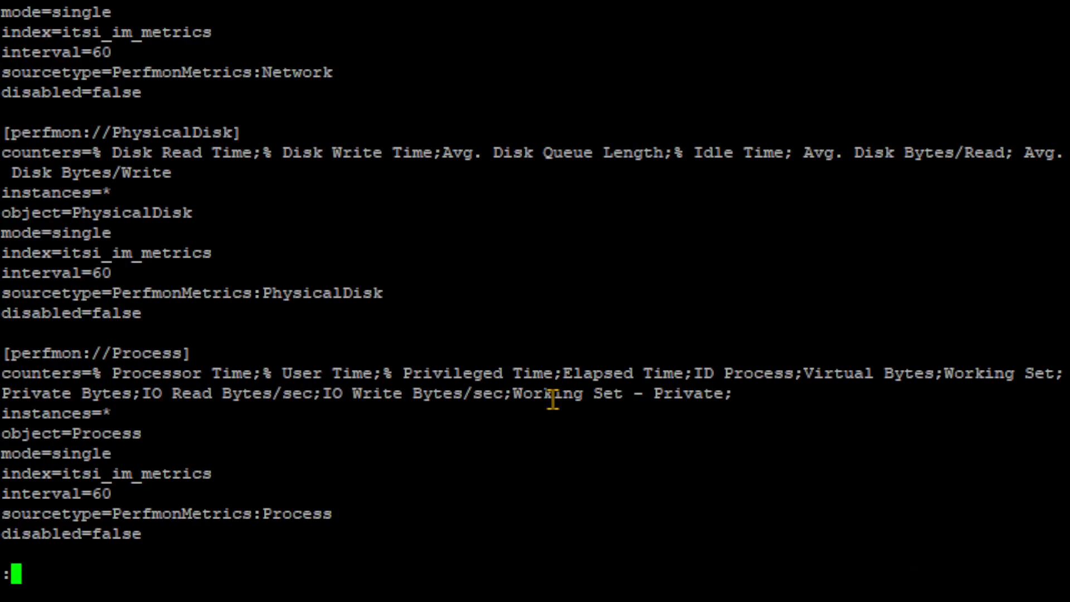
{"action": "type", "text": "wq"}
{"action": "key", "text": "Return"}
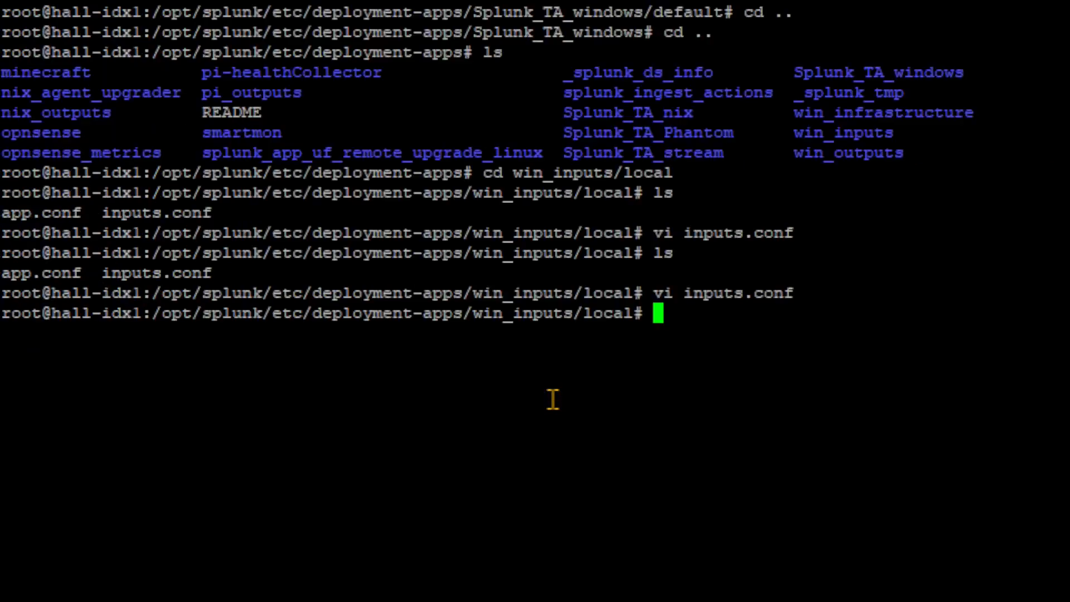